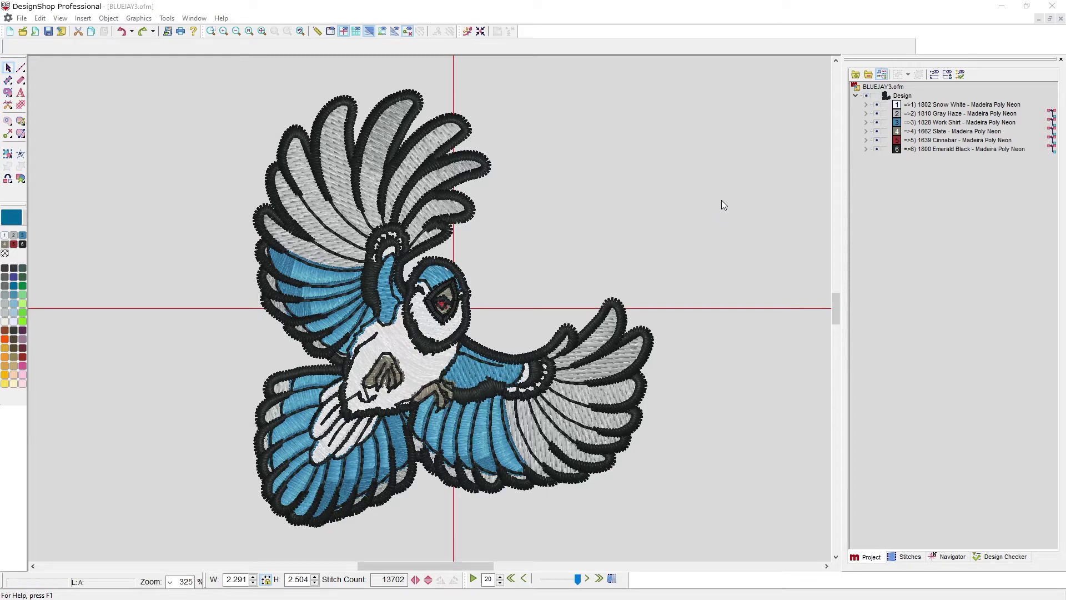
Step: List the Gray Haze colour's objects and select fill object 54, then all Gray Haze objects
{"action": "left_click", "coordinate": [876, 87]}
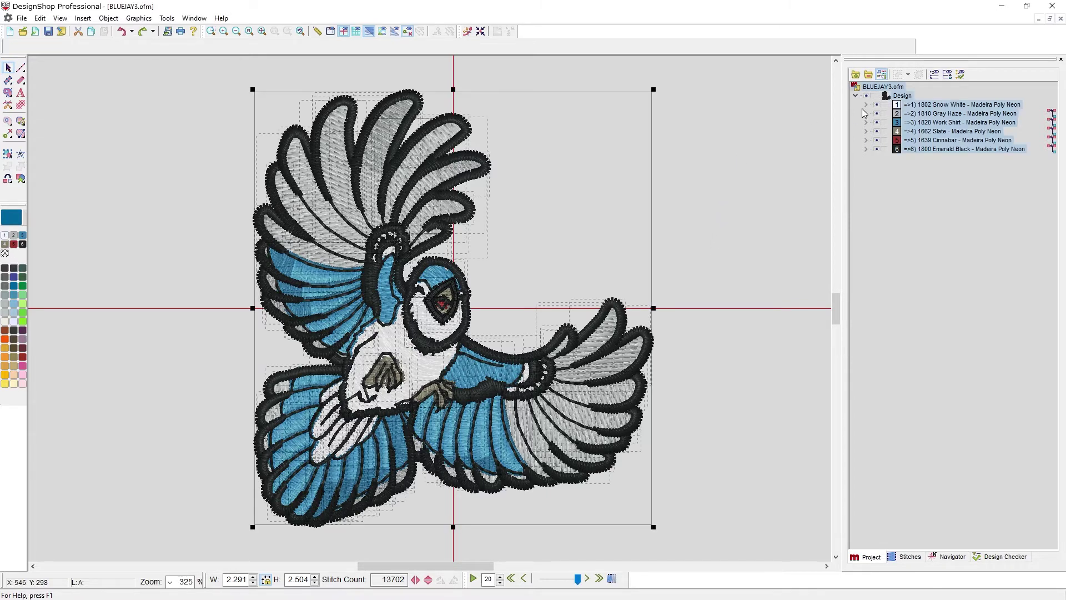
{"action": "key", "text": "Down"}
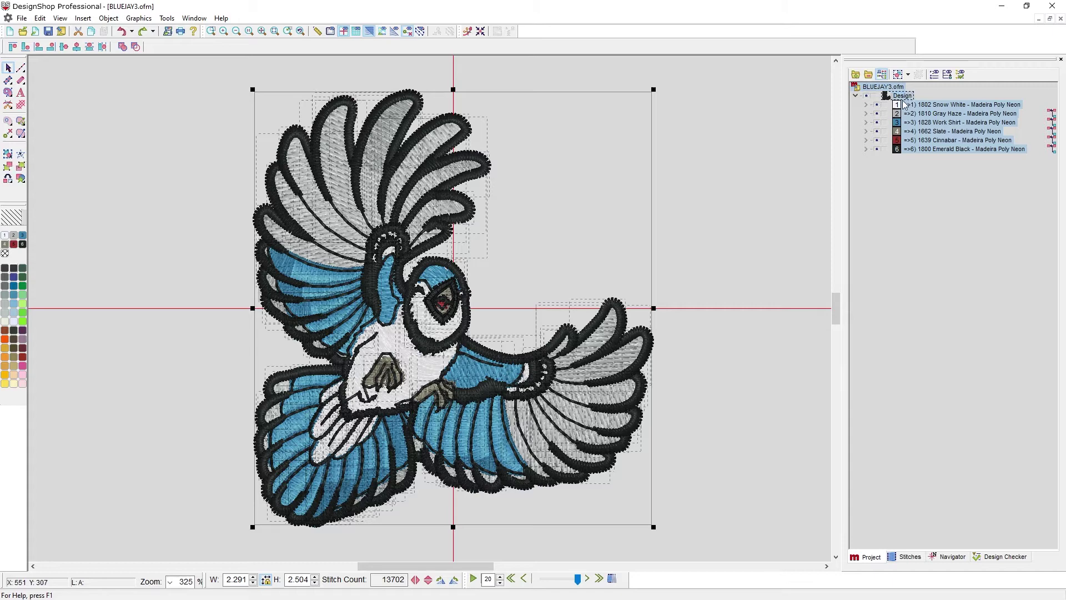
{"action": "left_click", "coordinate": [717, 161]}
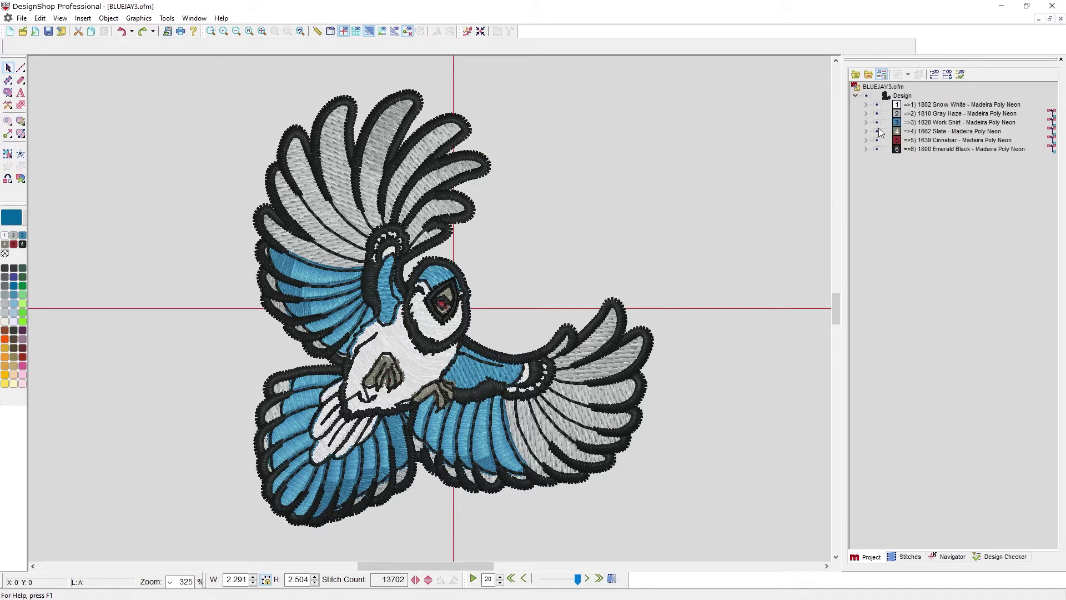
{"action": "left_click", "coordinate": [866, 113]}
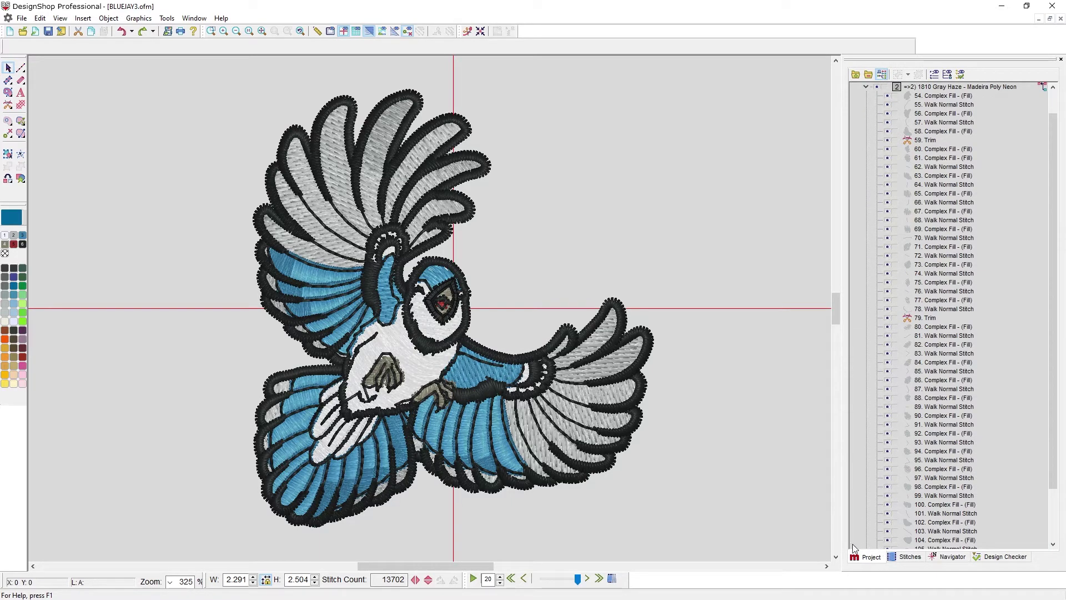
{"action": "scroll", "coordinate": [894, 280], "scroll_direction": "up", "scroll_amount": 1}
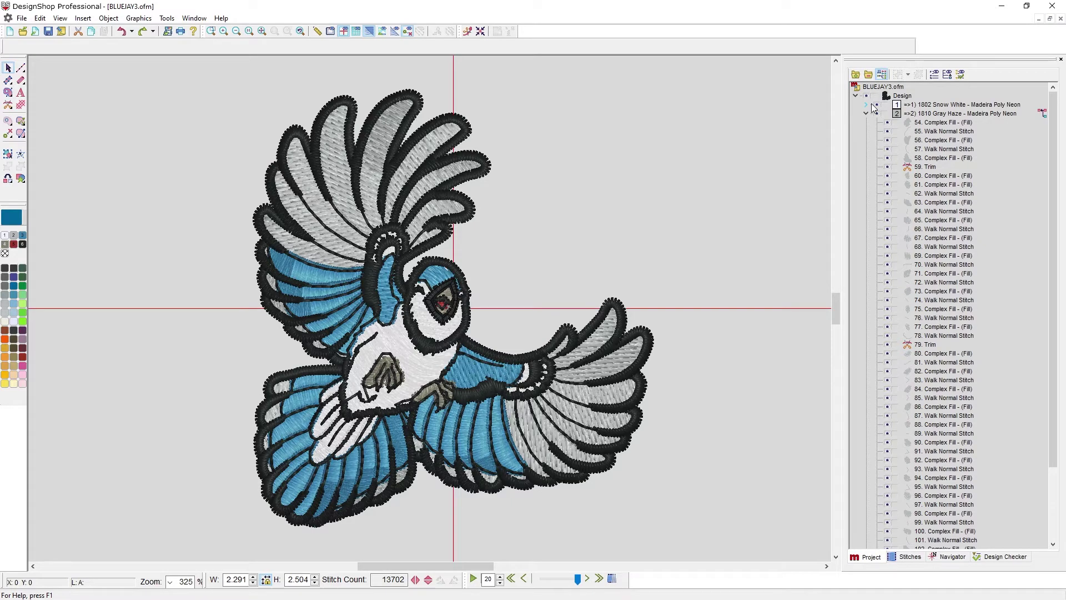
{"action": "left_click", "coordinate": [945, 123]}
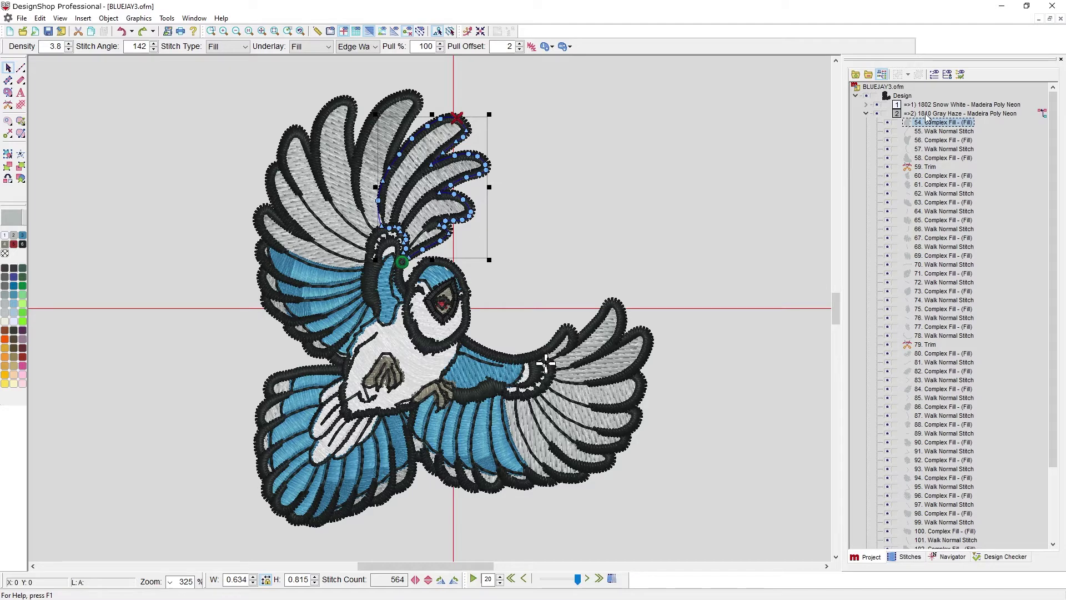
{"action": "left_click", "coordinate": [925, 114]}
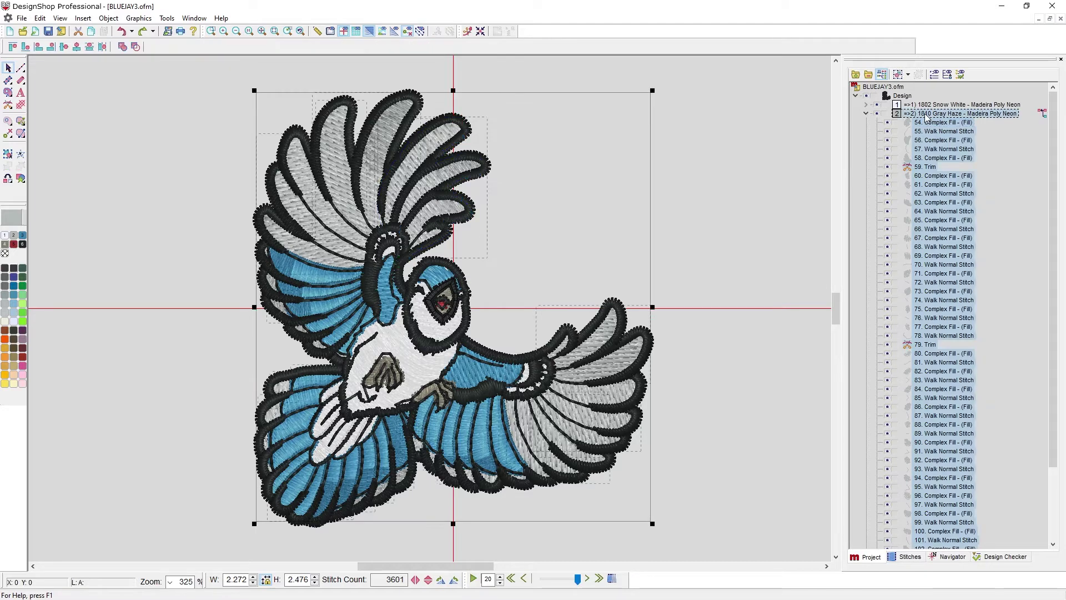
Step: Switch the canvas to light stitch outlines and select the Snow White block, then the whole design
{"action": "left_click", "coordinate": [369, 32]}
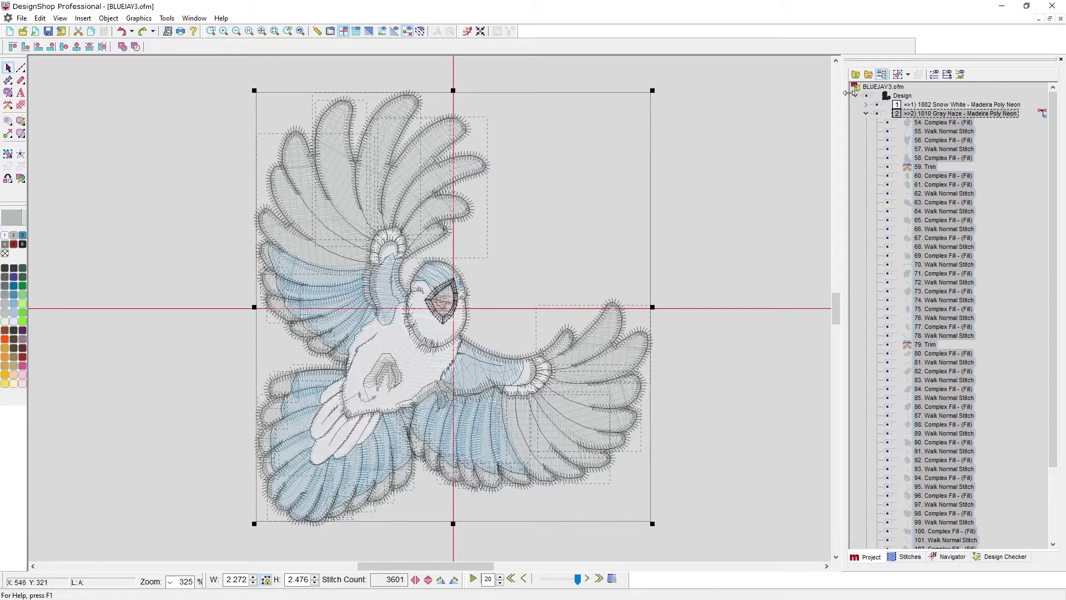
{"action": "left_click", "coordinate": [918, 106]}
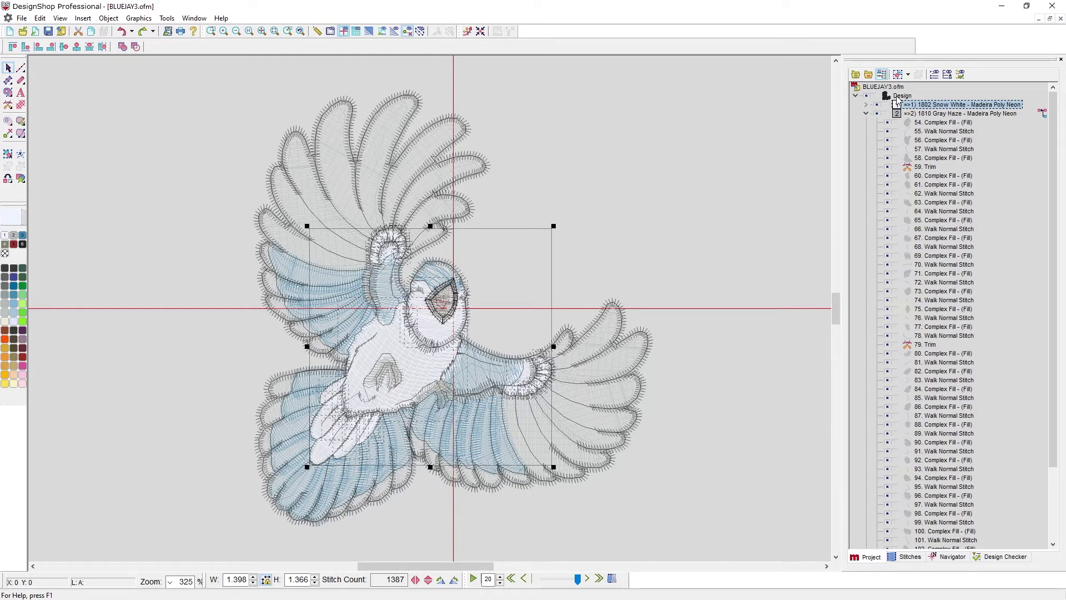
{"action": "left_click", "coordinate": [899, 97]}
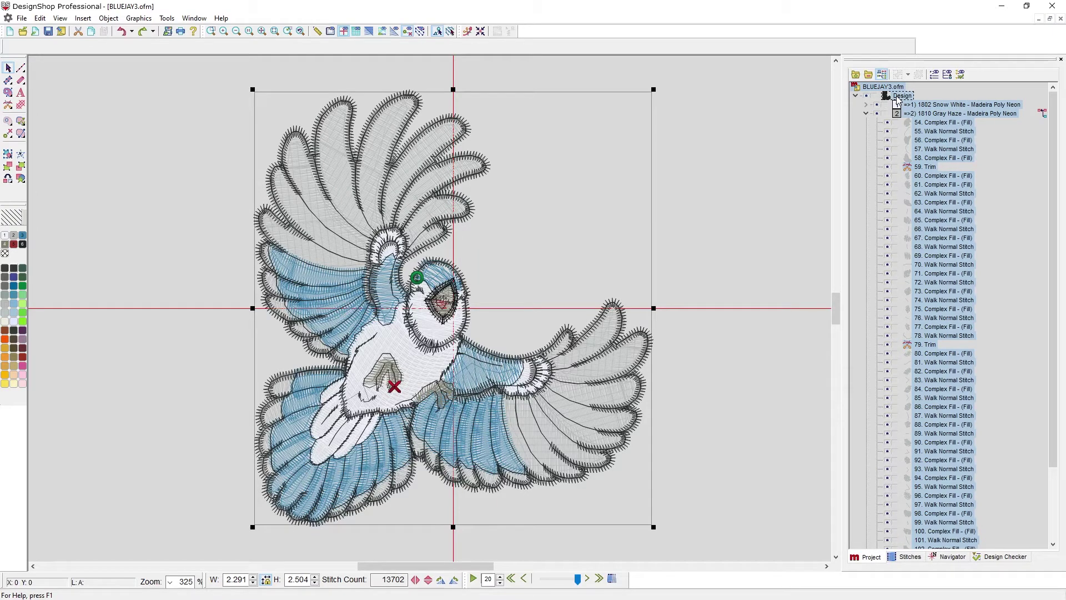
Step: Insert CARDINAL3.ofm into the project and drag it to the right of the blue jay
{"action": "left_click", "coordinate": [35, 32]}
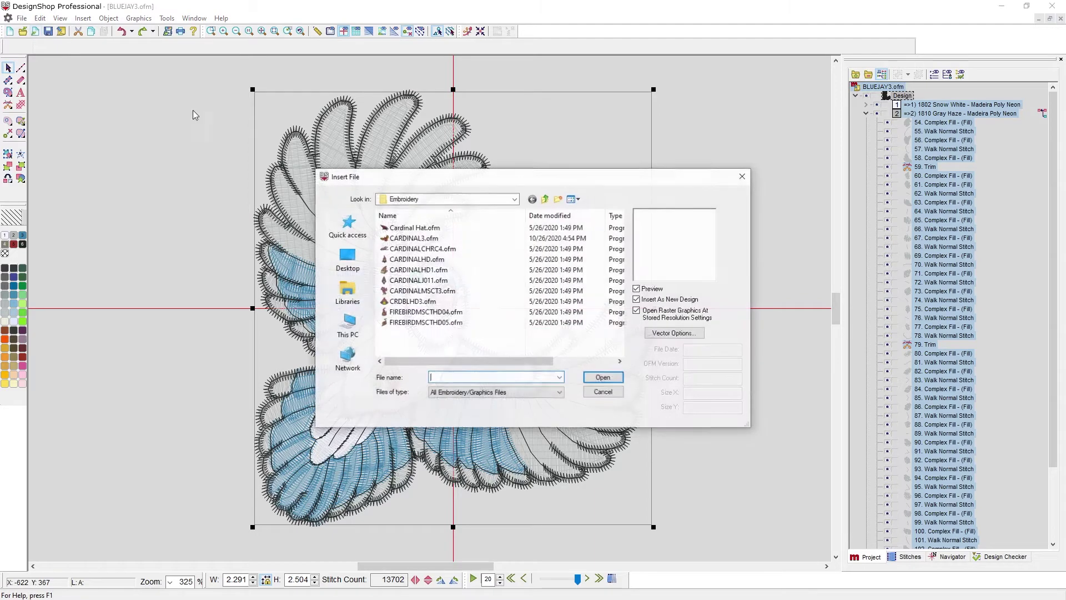
{"action": "left_click", "coordinate": [414, 238]}
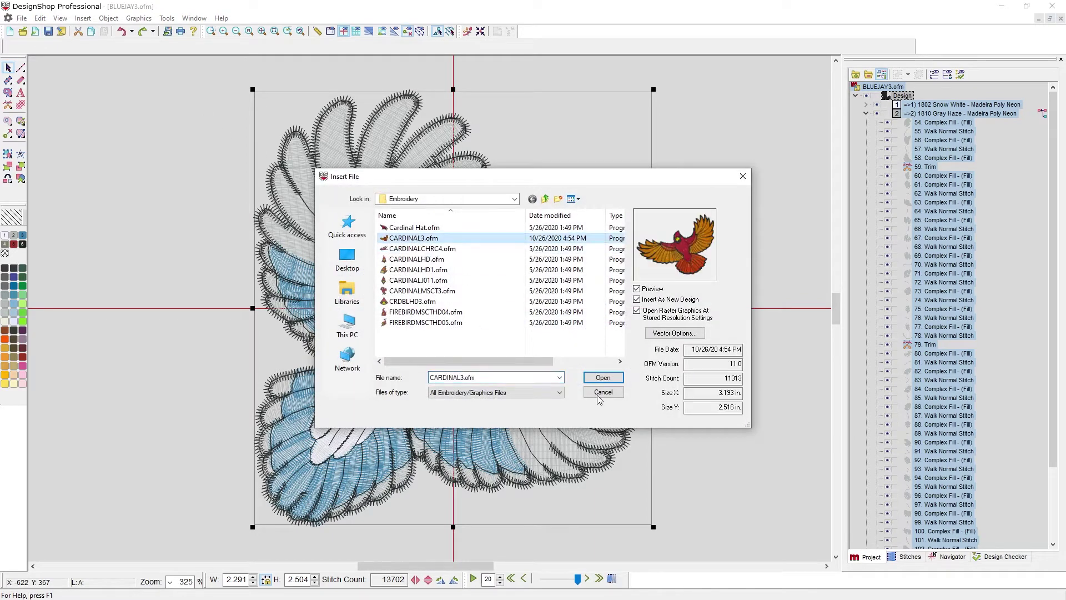
{"action": "left_click", "coordinate": [603, 377]}
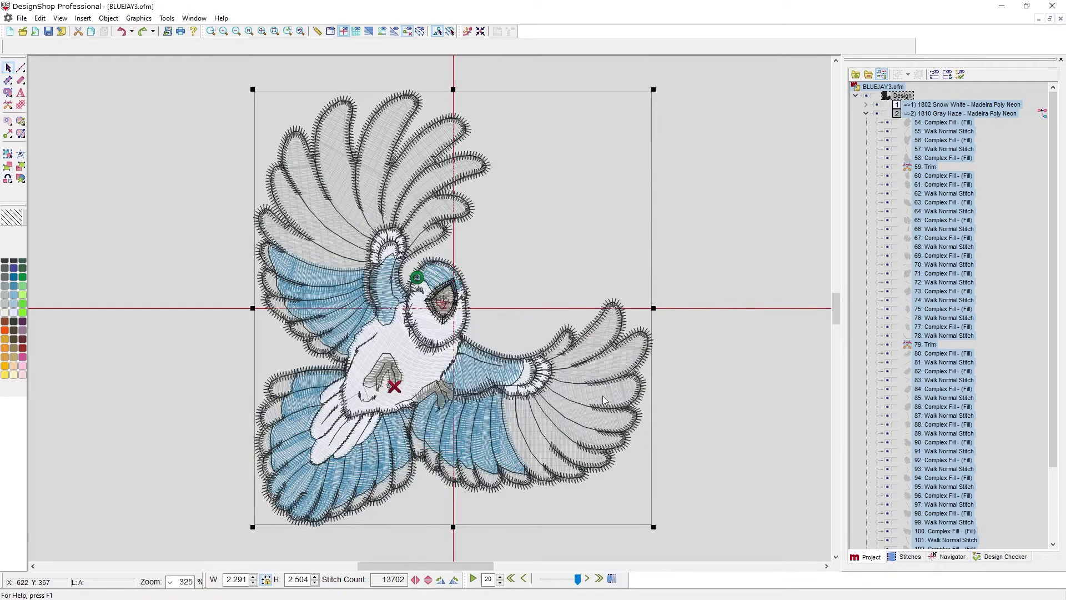
{"action": "left_click_drag", "start_coordinate": [350, 419], "coordinate": [700, 337]}
{"action": "key", "text": "Escape"}
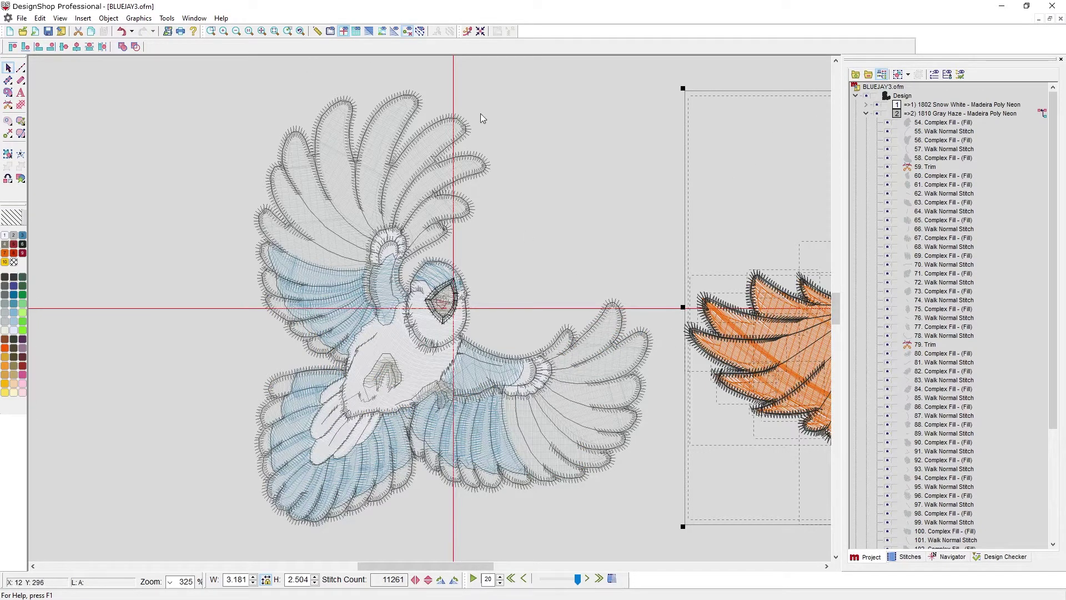
Step: Collapse the Project tree to colour rows, select the Design and CARDINAL3 groups, then deselect
{"action": "left_click", "coordinate": [868, 75]}
{"action": "left_click", "coordinate": [631, 156]}
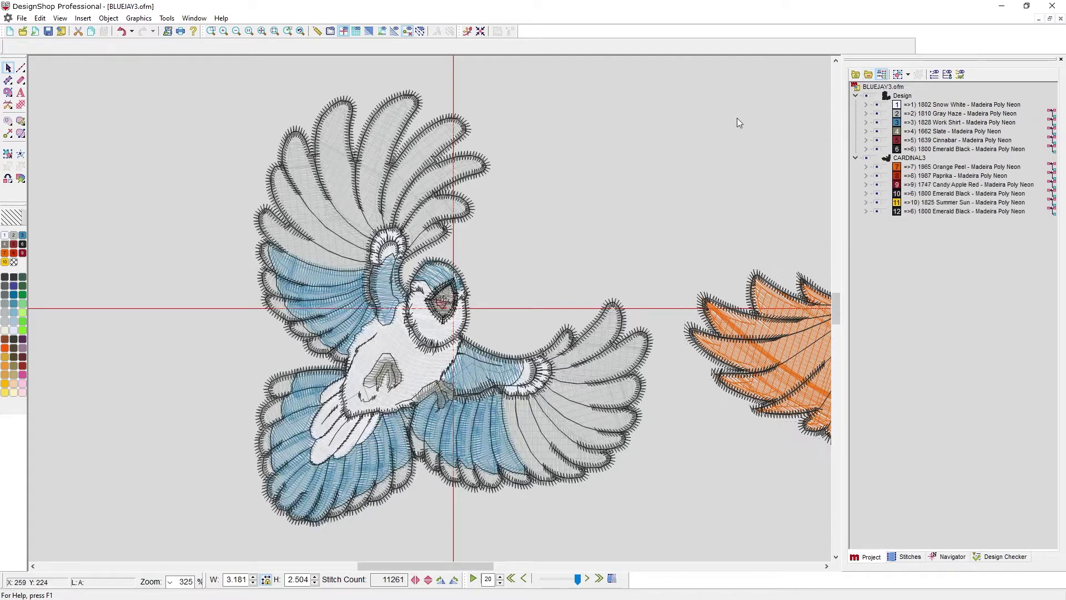
{"action": "left_click", "coordinate": [856, 75]}
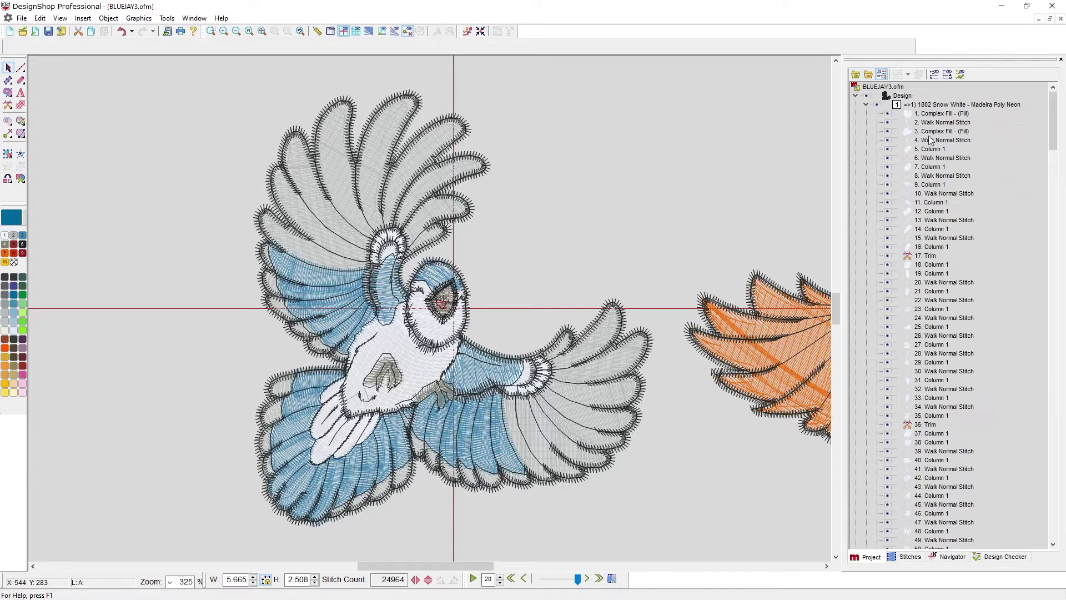
{"action": "left_click", "coordinate": [869, 75]}
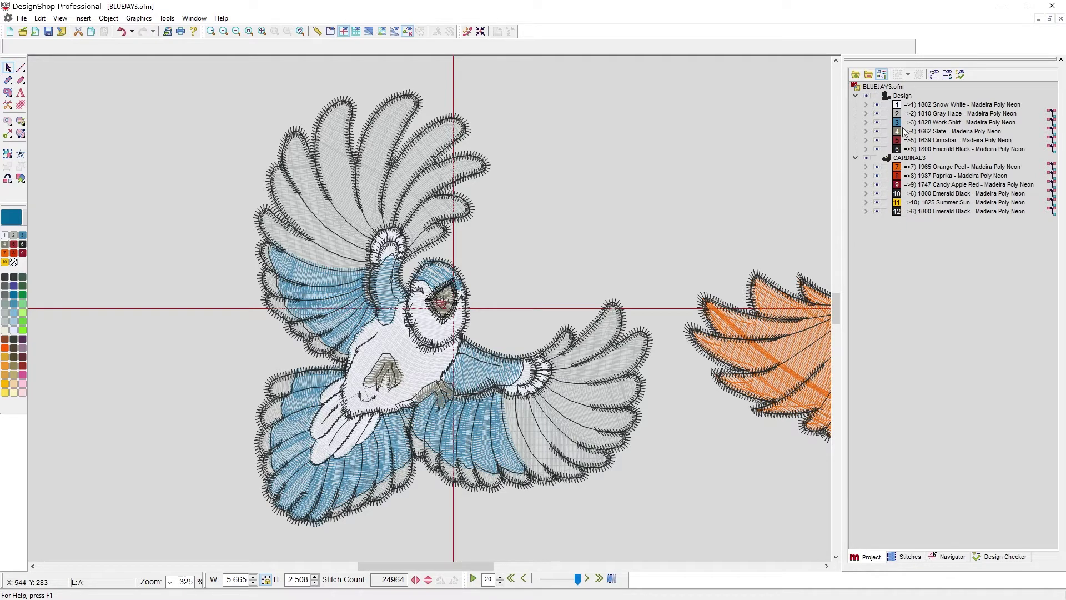
{"action": "left_click", "coordinate": [901, 97]}
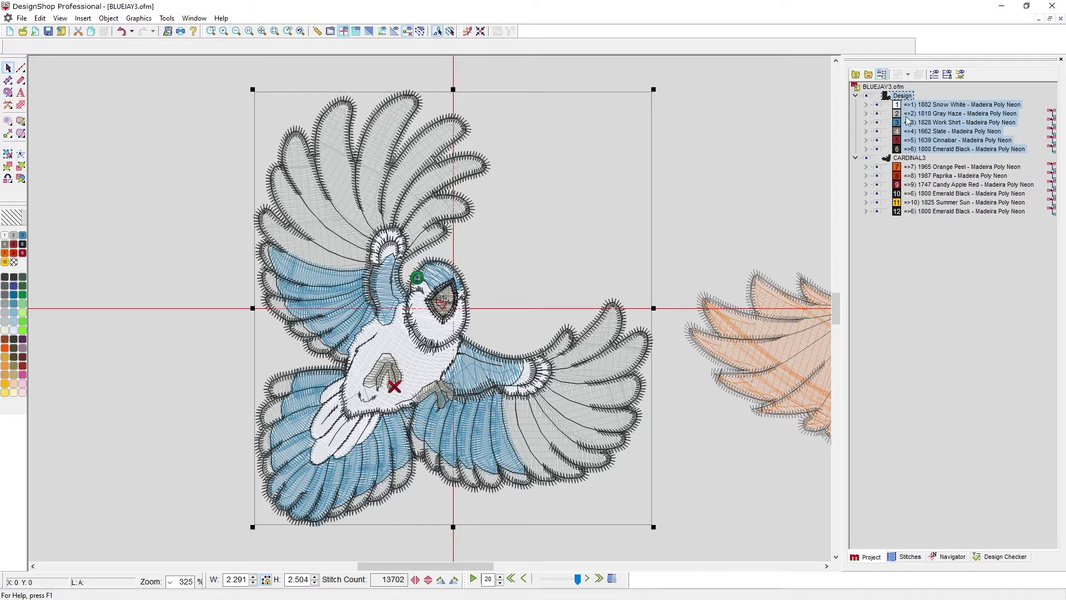
{"action": "left_click", "coordinate": [908, 161]}
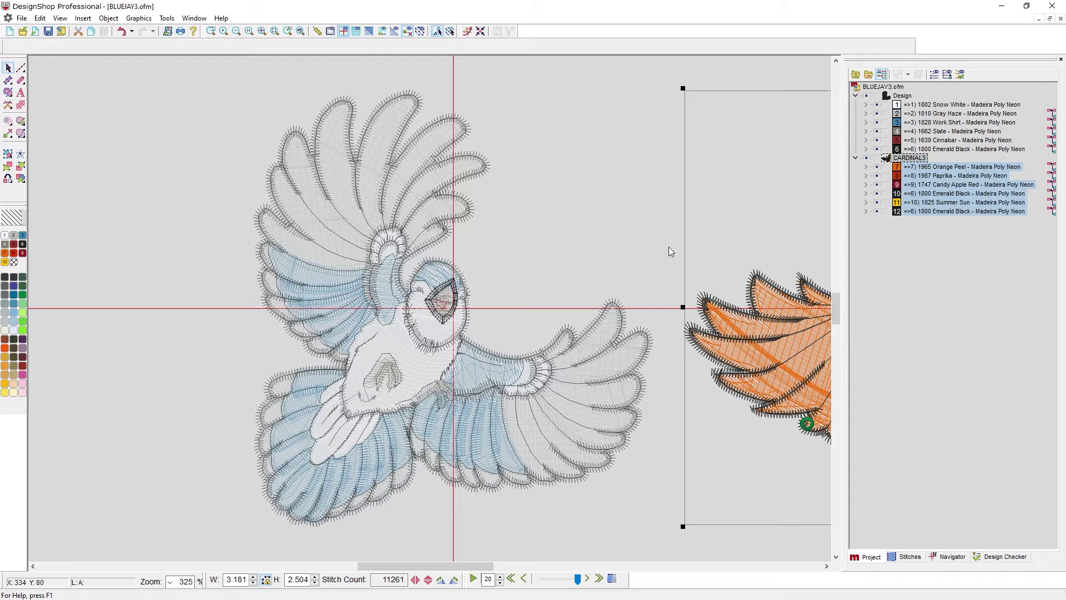
{"action": "left_click", "coordinate": [652, 231]}
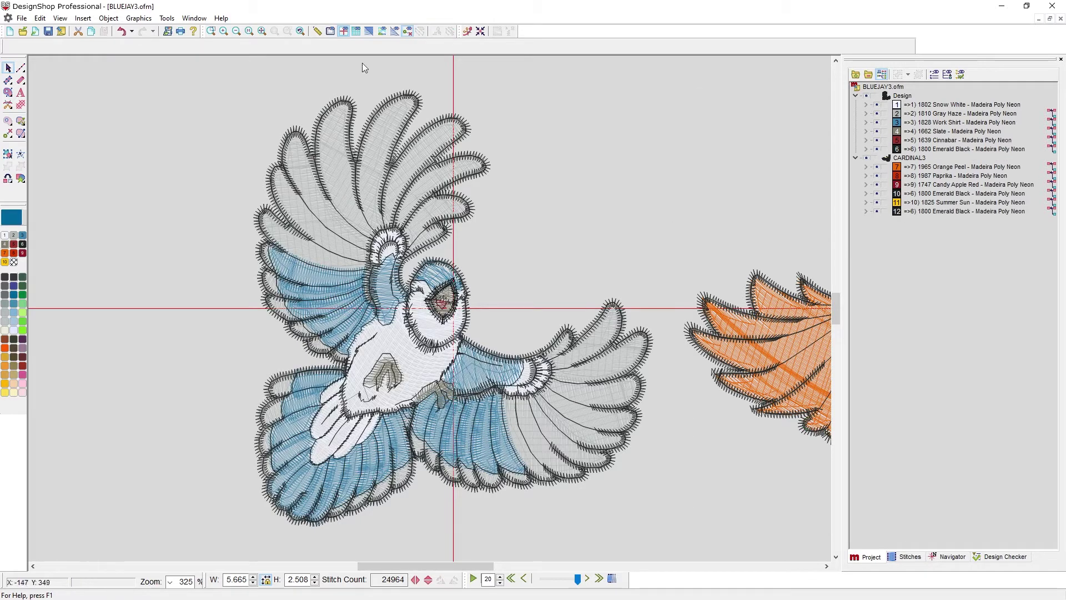
Step: Turn realistic rendering back on and zoom out so both birds are in view
{"action": "left_click", "coordinate": [370, 31]}
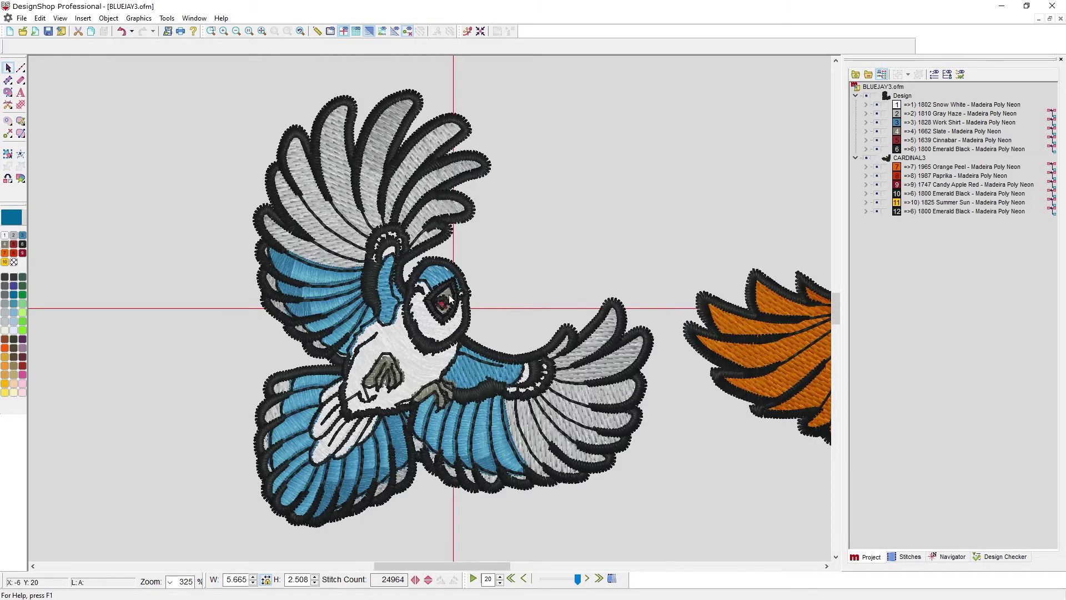
{"action": "scroll", "coordinate": [448, 294], "scroll_direction": "right", "scroll_amount": 3}
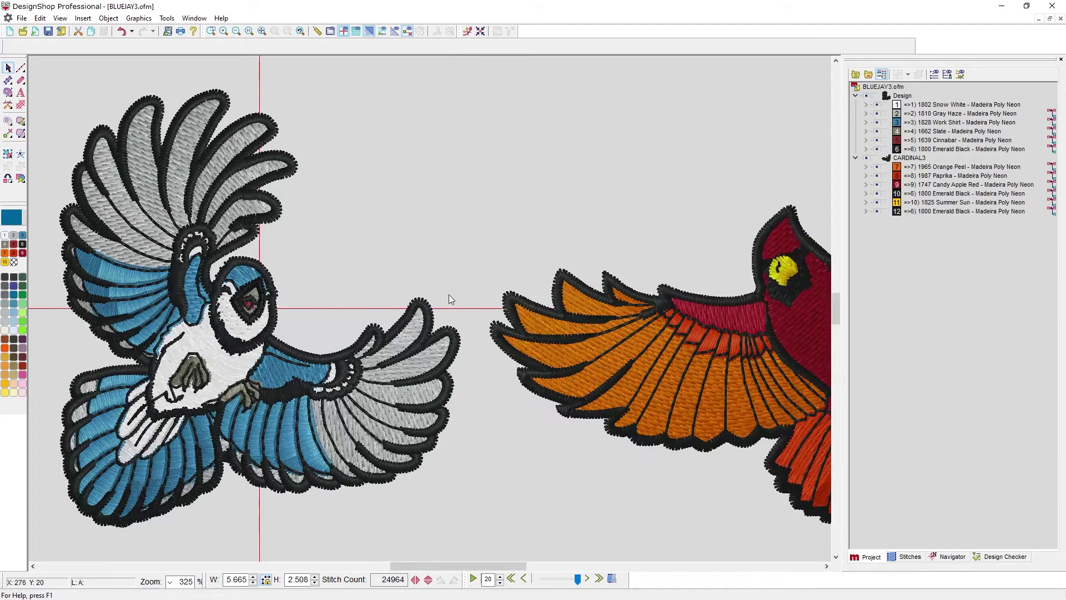
{"action": "left_click", "coordinate": [261, 31]}
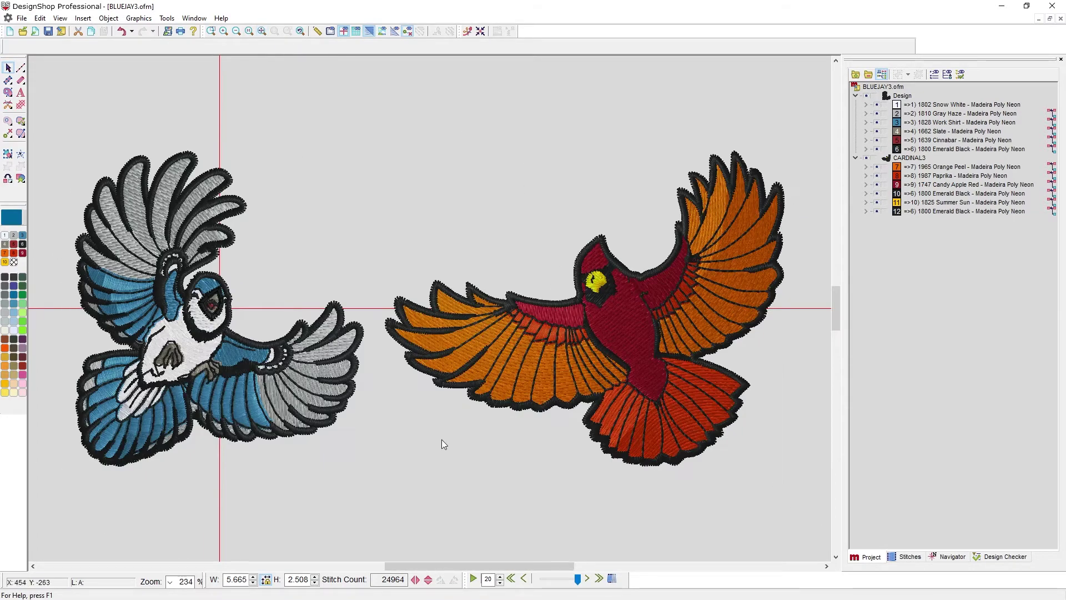
Step: Replay the stitch-out with slow redraw, skip to the end, and set redraw speed to 85
{"action": "left_click", "coordinate": [474, 580]}
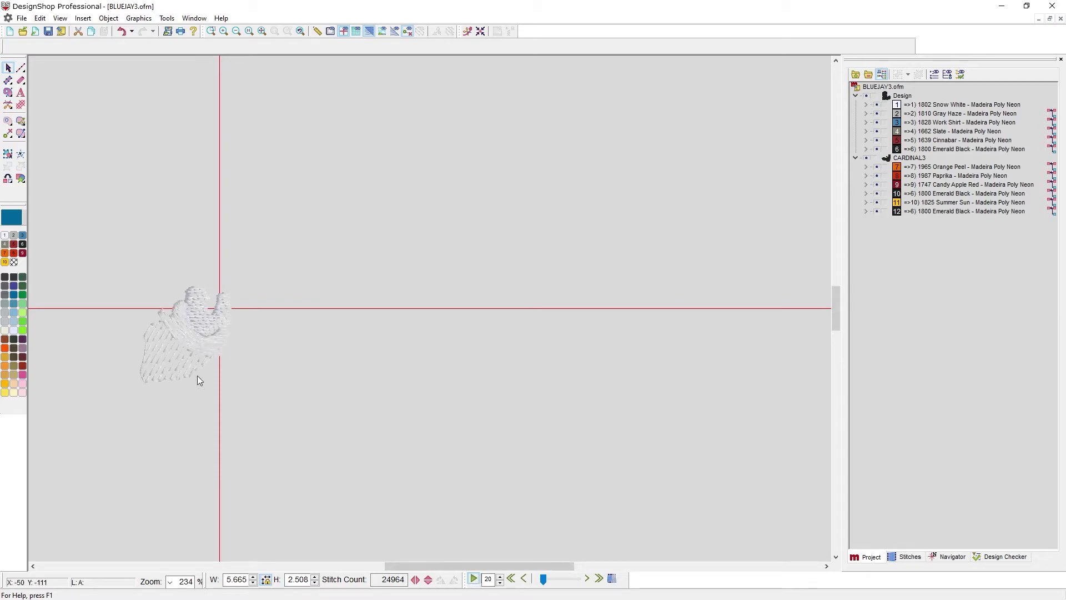
{"action": "left_click", "coordinate": [474, 582]}
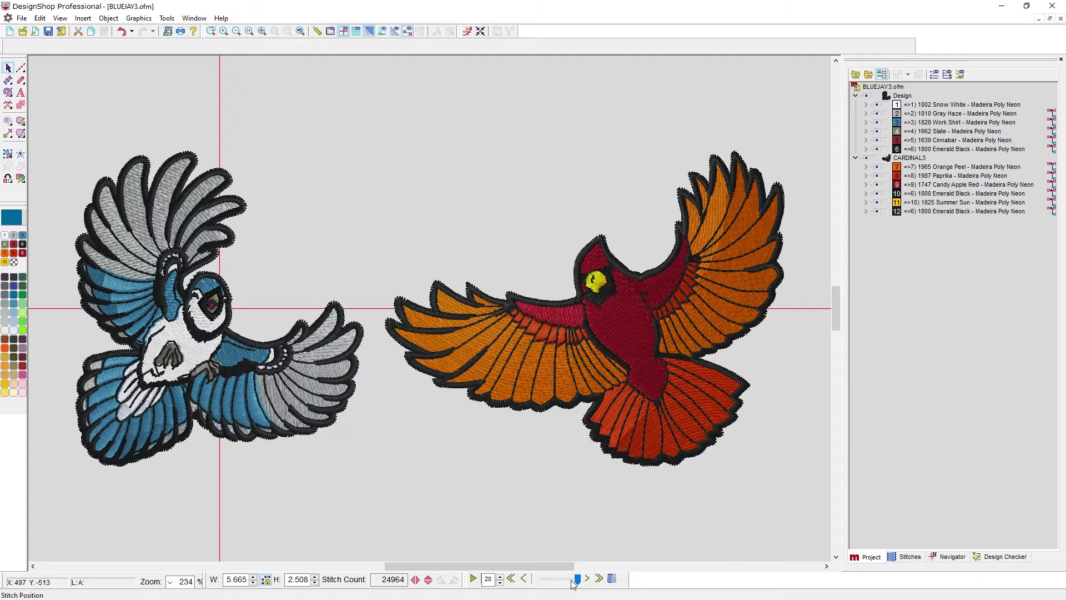
{"action": "left_click", "coordinate": [500, 578]}
Step: Move the bluejay's Design group below CARDINAL3 so the cardinal stitches first, and replay the redraw
{"action": "left_click", "coordinate": [903, 99]}
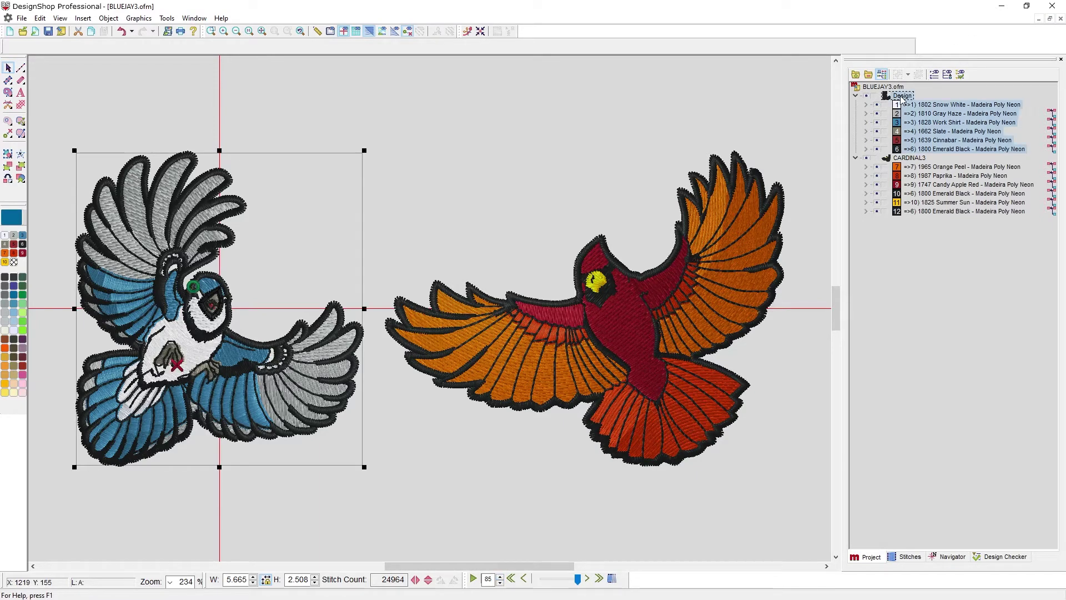
{"action": "left_click_drag", "start_coordinate": [904, 99], "coordinate": [904, 214]}
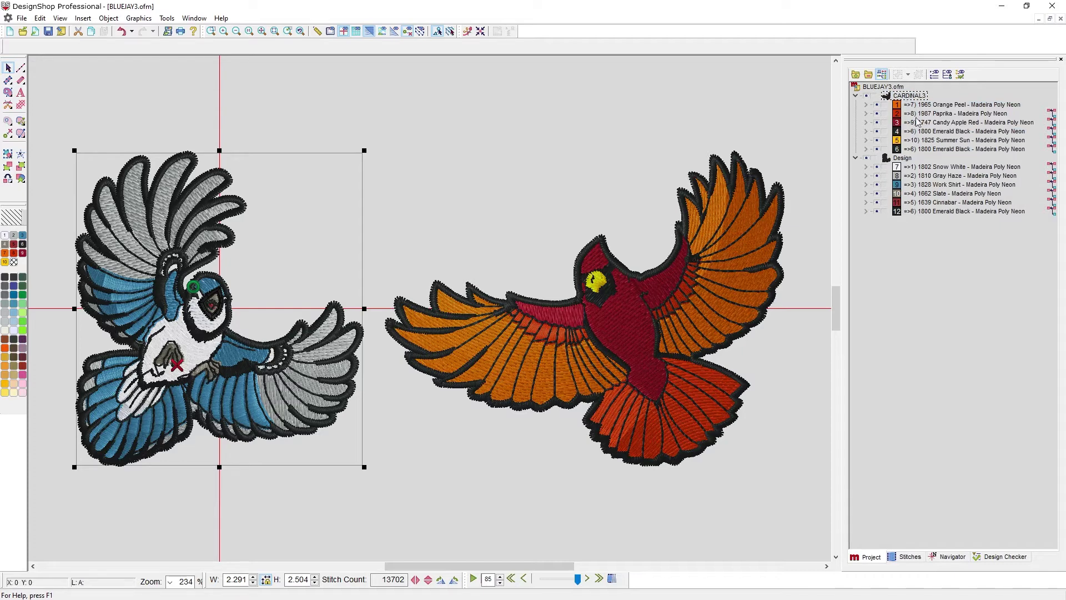
{"action": "left_click", "coordinate": [913, 96]}
{"action": "left_click", "coordinate": [638, 120]}
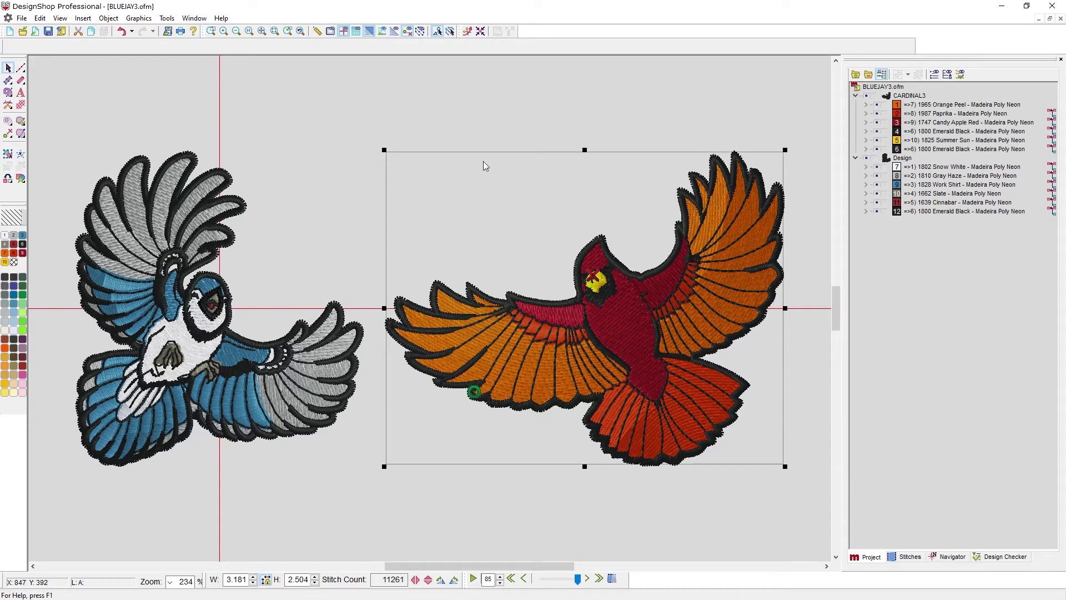
{"action": "left_click", "coordinate": [474, 578]}
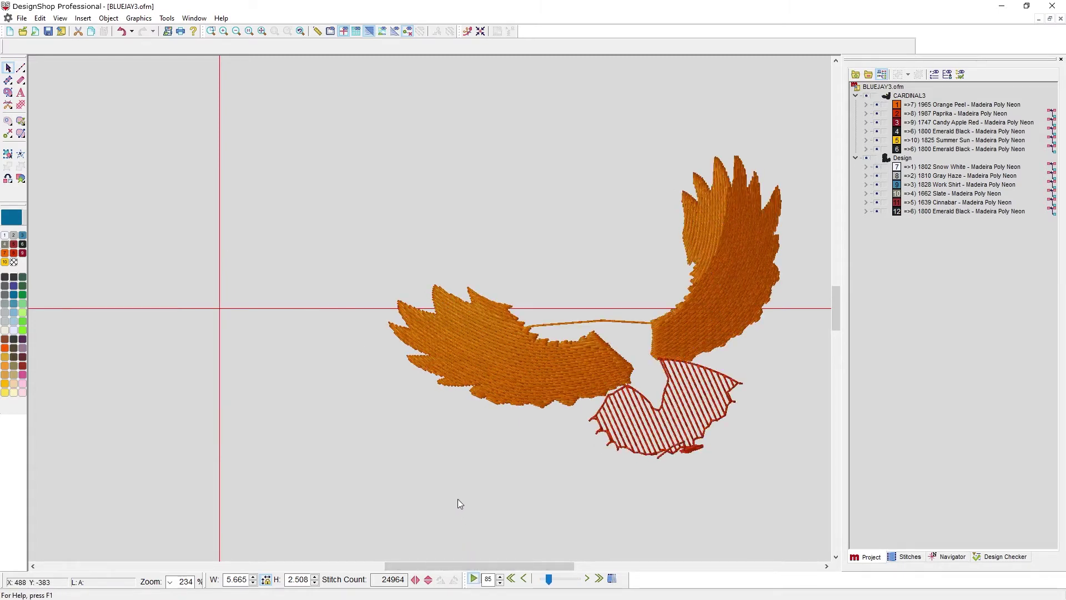
{"action": "key", "text": "Escape"}
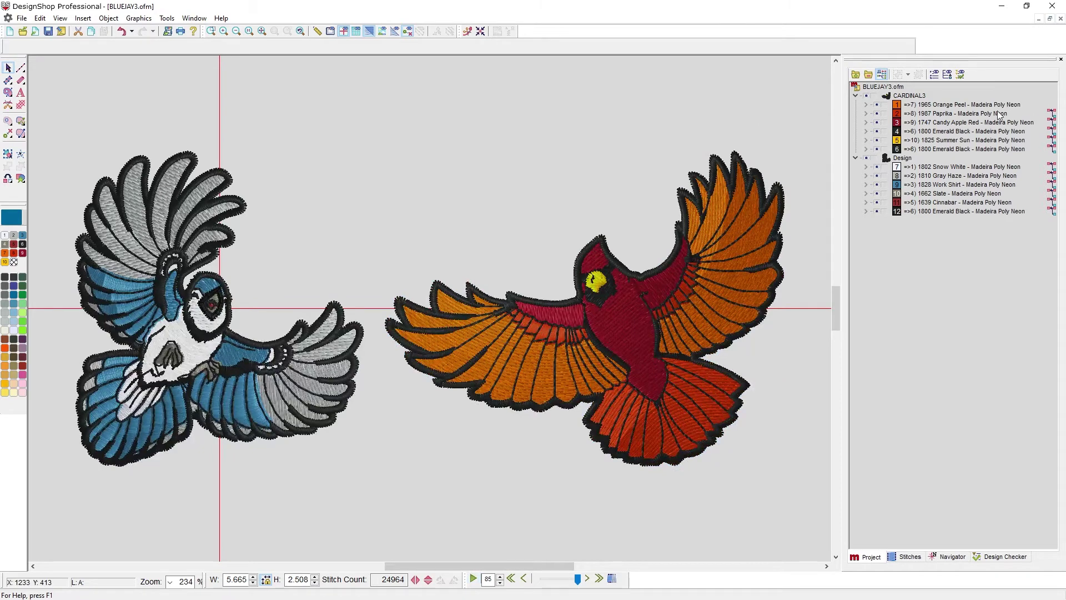
Step: Delete the CARDINAL3 cardinal, zoom to fit the blue jay, and select its Design group
{"action": "left_click", "coordinate": [909, 97]}
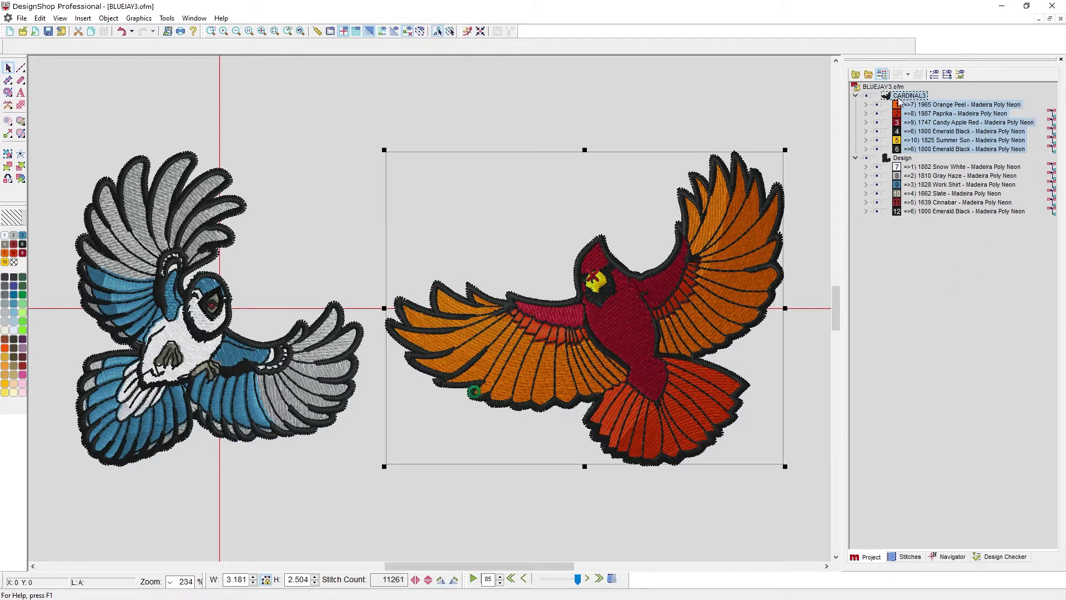
{"action": "key", "text": "Delete"}
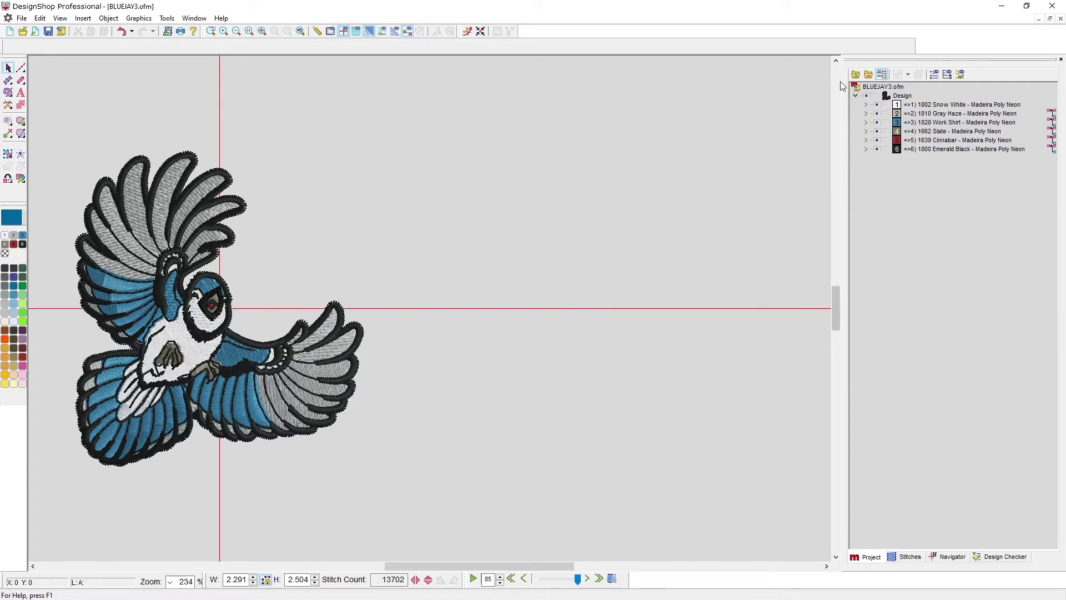
{"action": "left_click", "coordinate": [263, 31]}
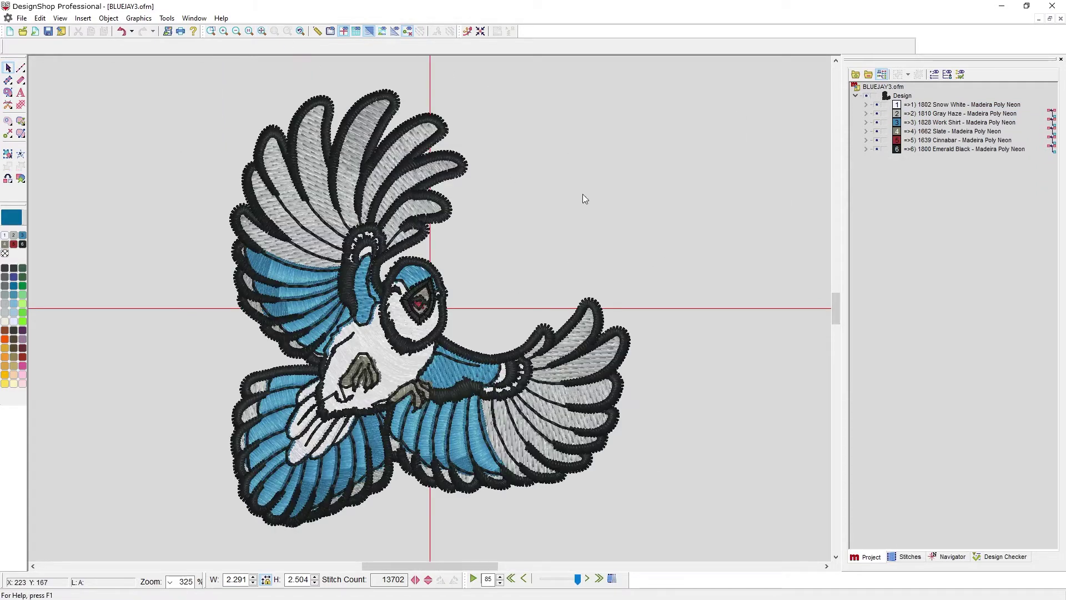
{"action": "left_click", "coordinate": [898, 96]}
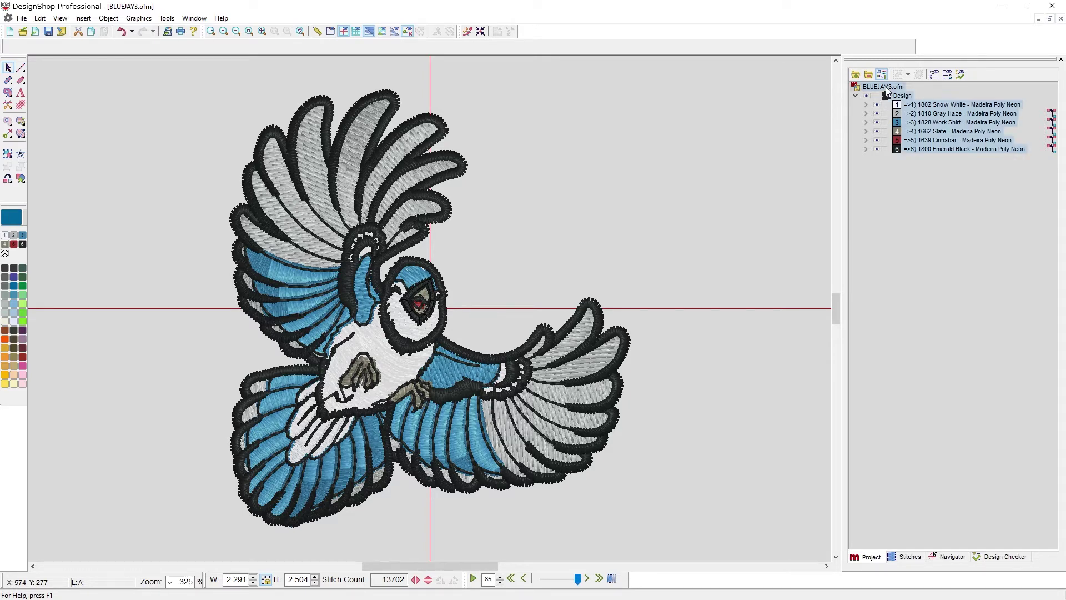
{"action": "left_click", "coordinate": [905, 99]}
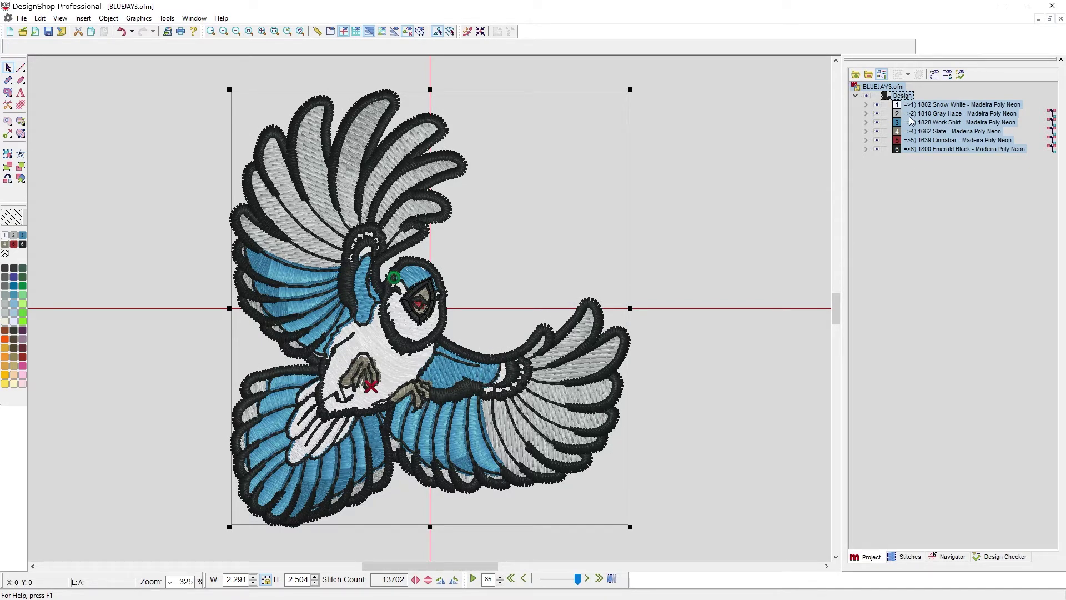
Step: Show the blue jay as plain stitch outlines and open object 111 Column 1 under 1828 Work Shirt
{"action": "left_click", "coordinate": [920, 106]}
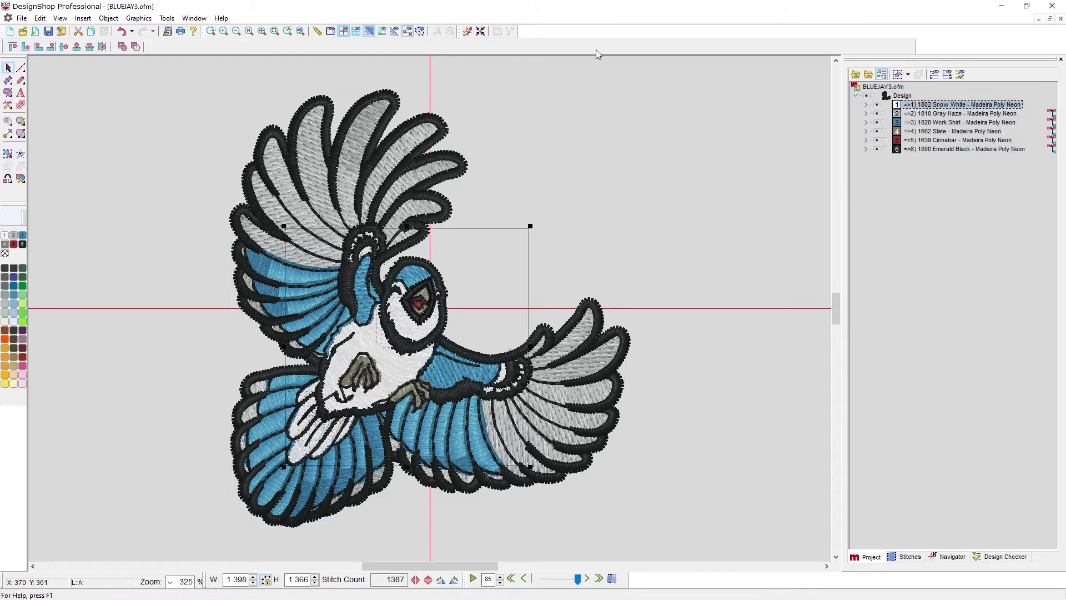
{"action": "left_click", "coordinate": [370, 31]}
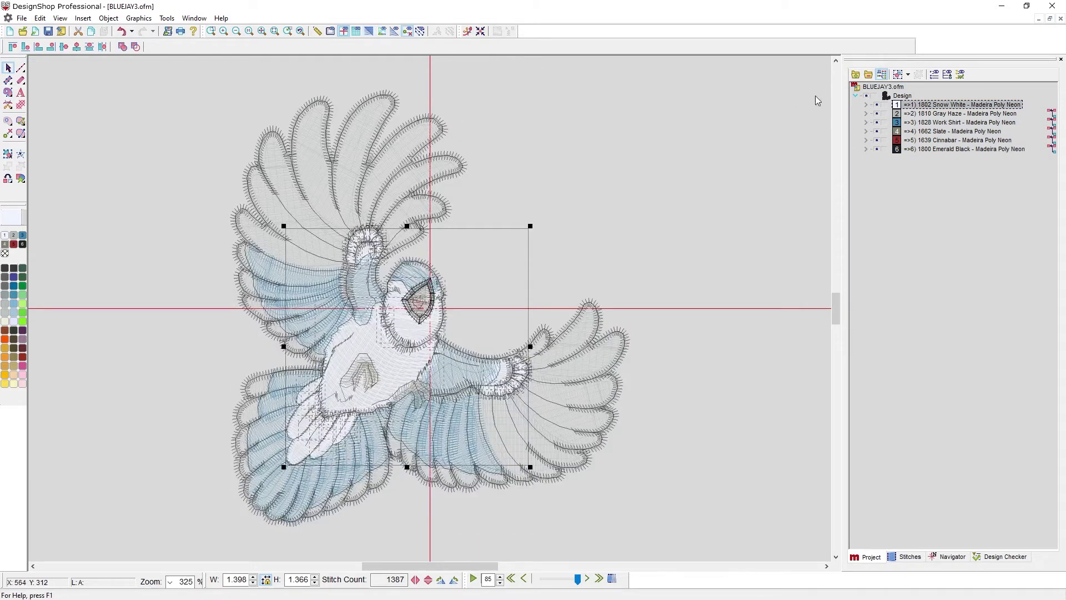
{"action": "left_click", "coordinate": [866, 124]}
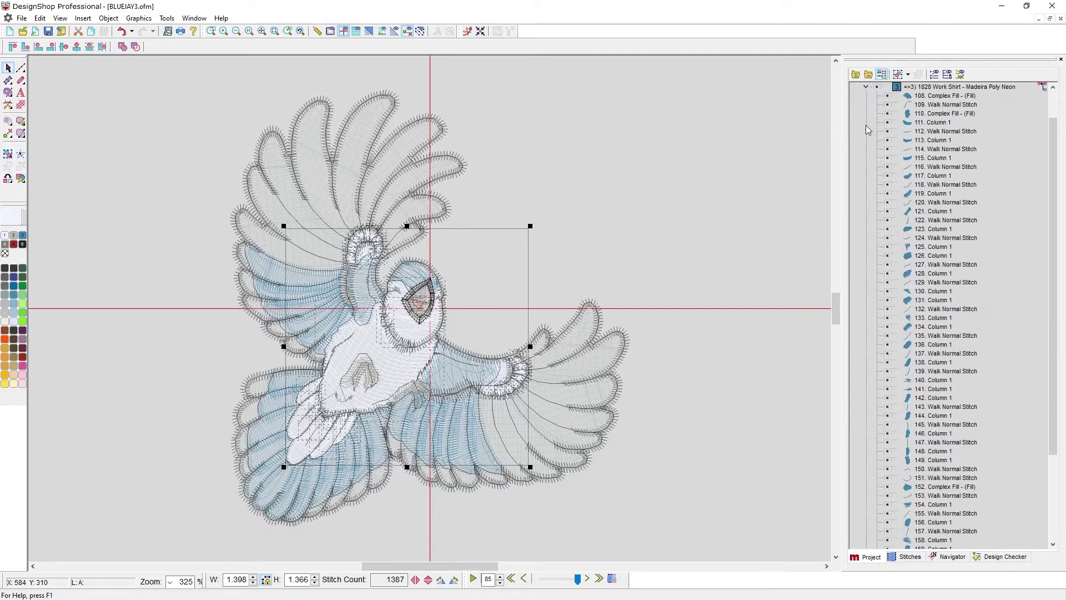
{"action": "left_click", "coordinate": [932, 123]}
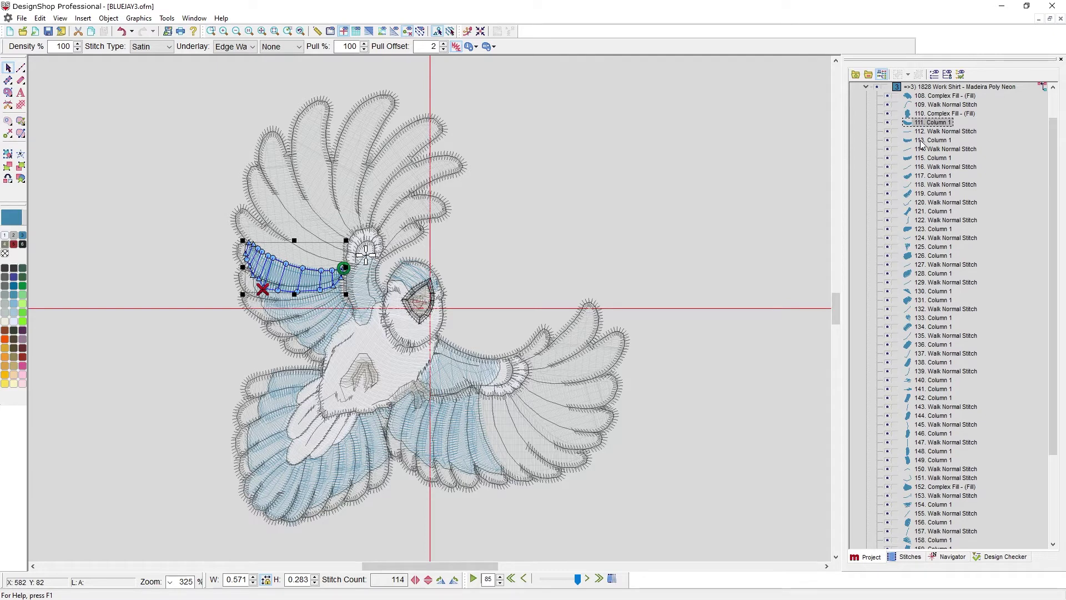
Step: Enable node display, expand 111 Column 1 to review its Straight and Curve nodes, then collapse it
{"action": "left_click", "coordinate": [950, 75]}
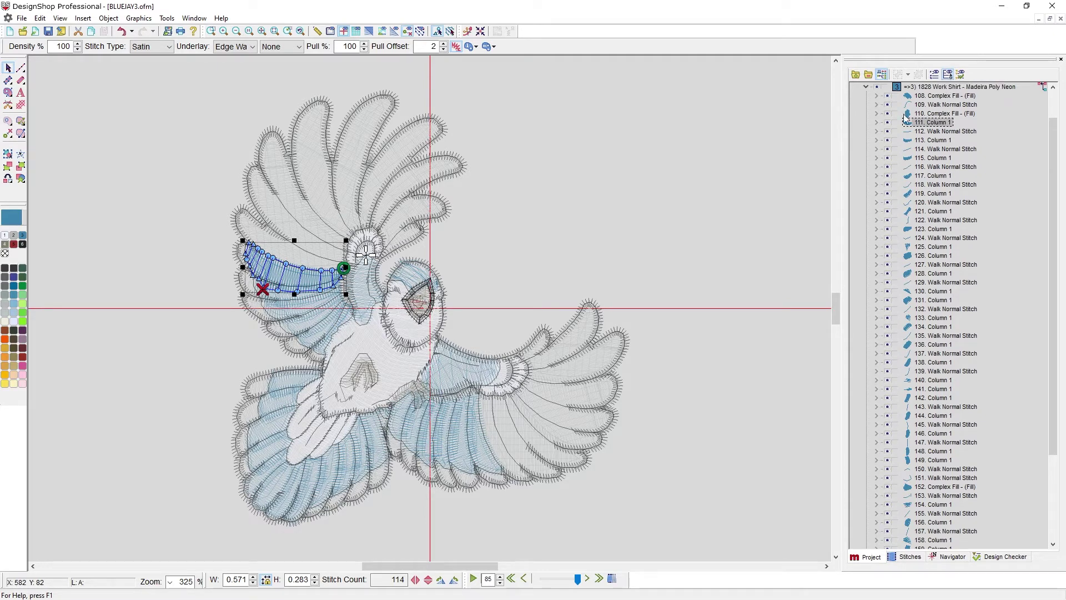
{"action": "left_click", "coordinate": [876, 123]}
{"action": "left_click", "coordinate": [914, 132]}
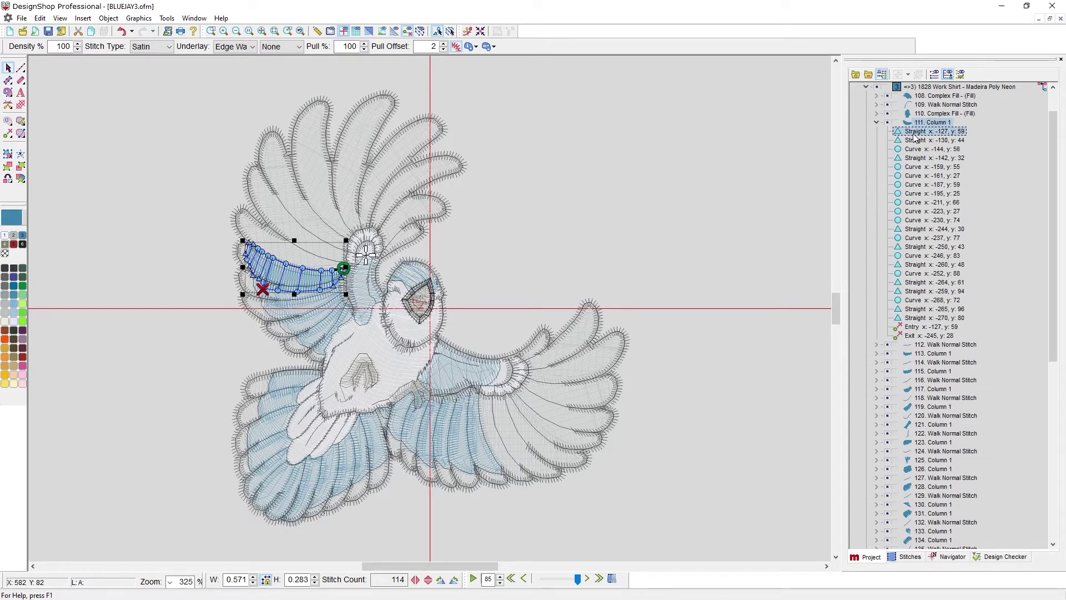
{"action": "left_click", "coordinate": [919, 150]}
{"action": "left_click", "coordinate": [935, 185]}
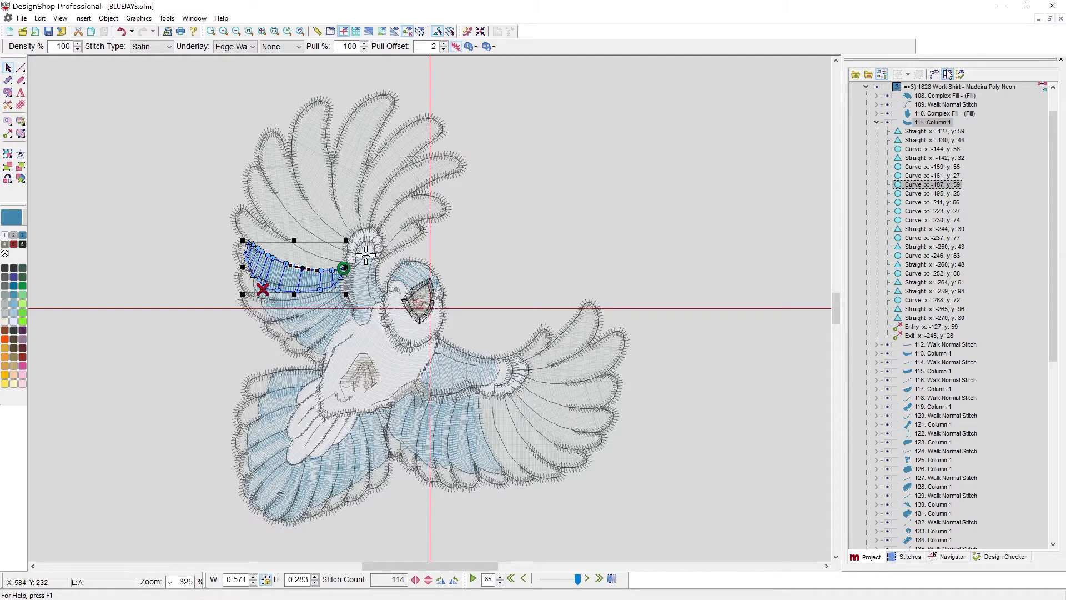
{"action": "left_click", "coordinate": [876, 122]}
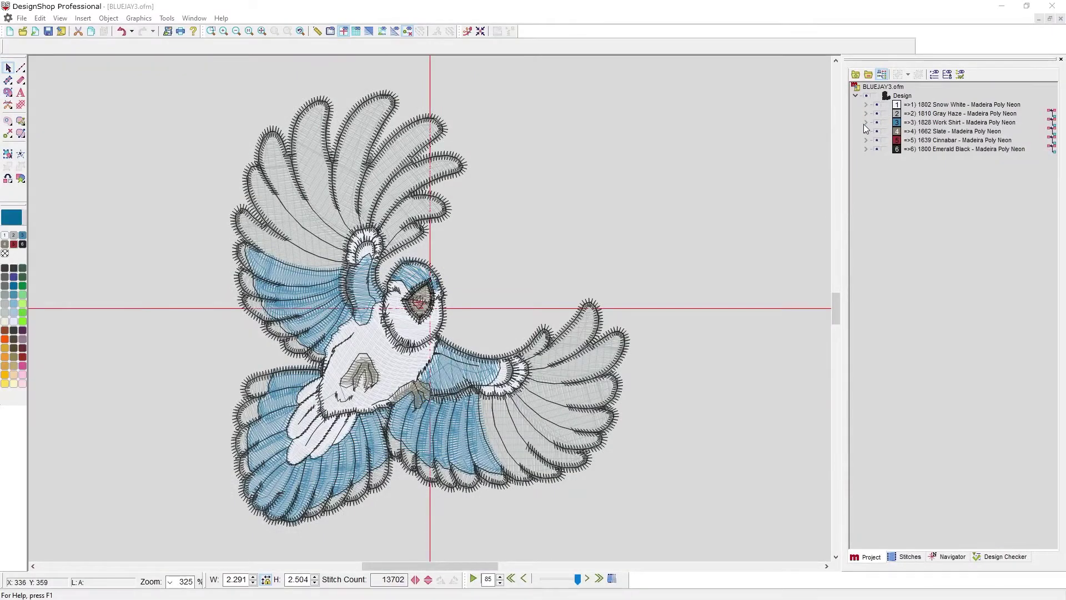
Step: Recolour wing objects 115–136 to 1797 Calypso Blue and restore realistic rendering
{"action": "left_click", "coordinate": [865, 122]}
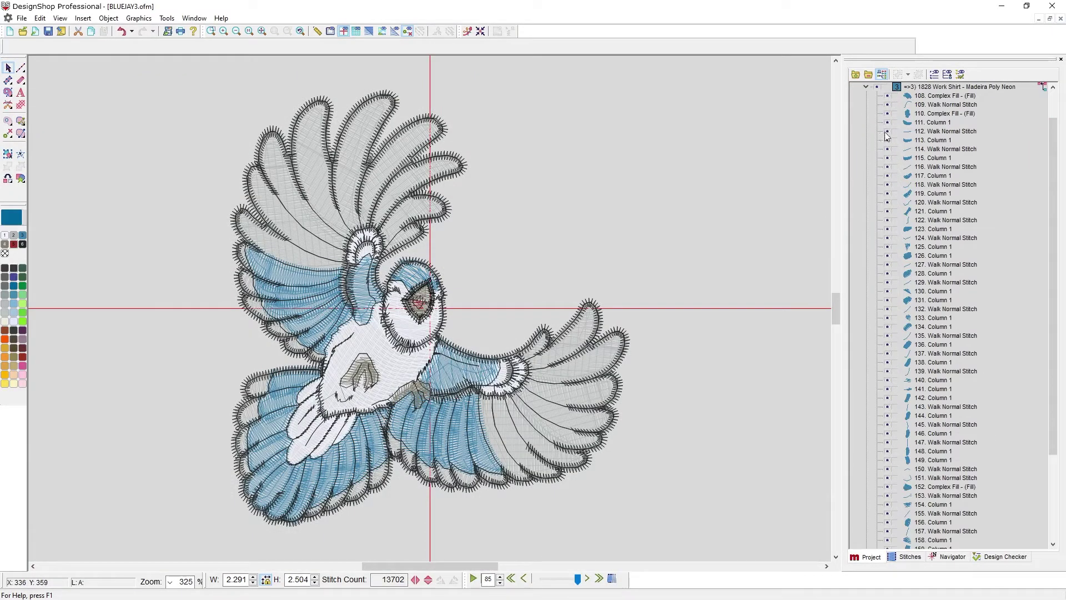
{"action": "left_click", "coordinate": [931, 159]}
{"action": "left_click", "coordinate": [936, 345], "text": "shift"}
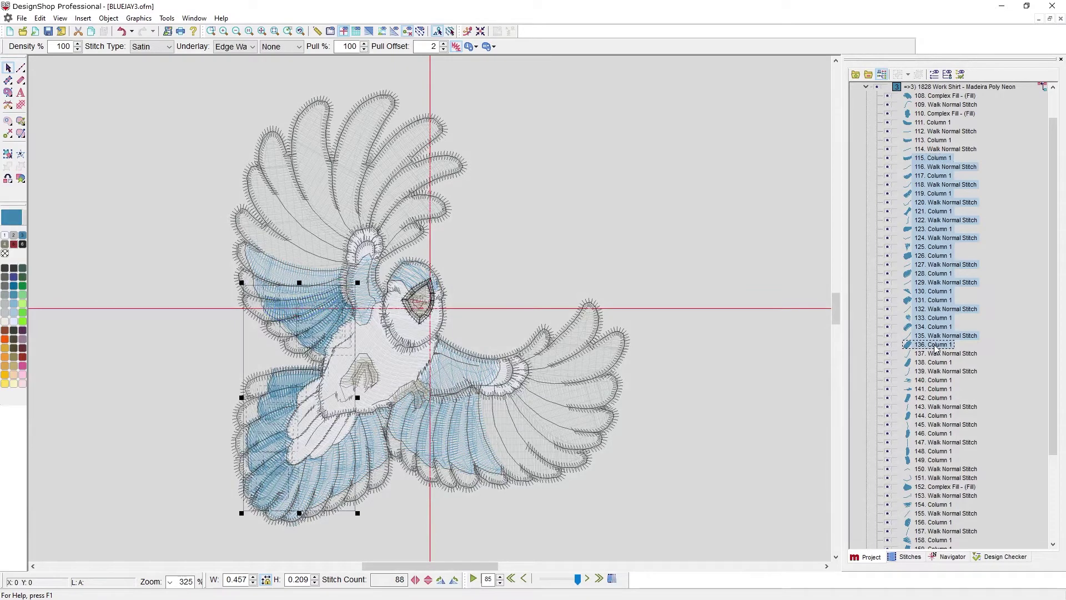
{"action": "left_click", "coordinate": [14, 286]}
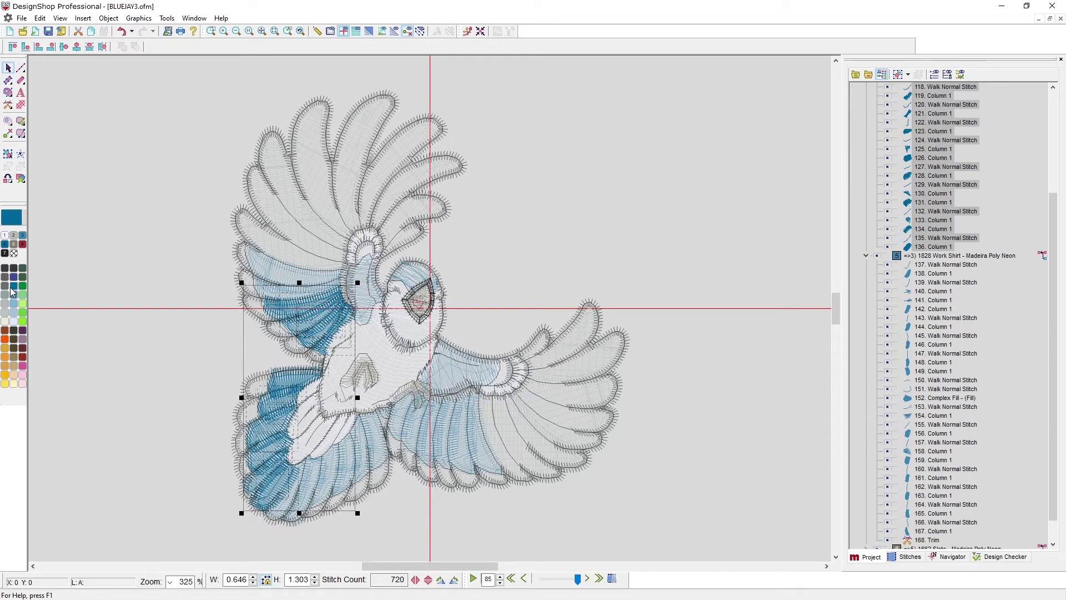
{"action": "left_click", "coordinate": [140, 244]}
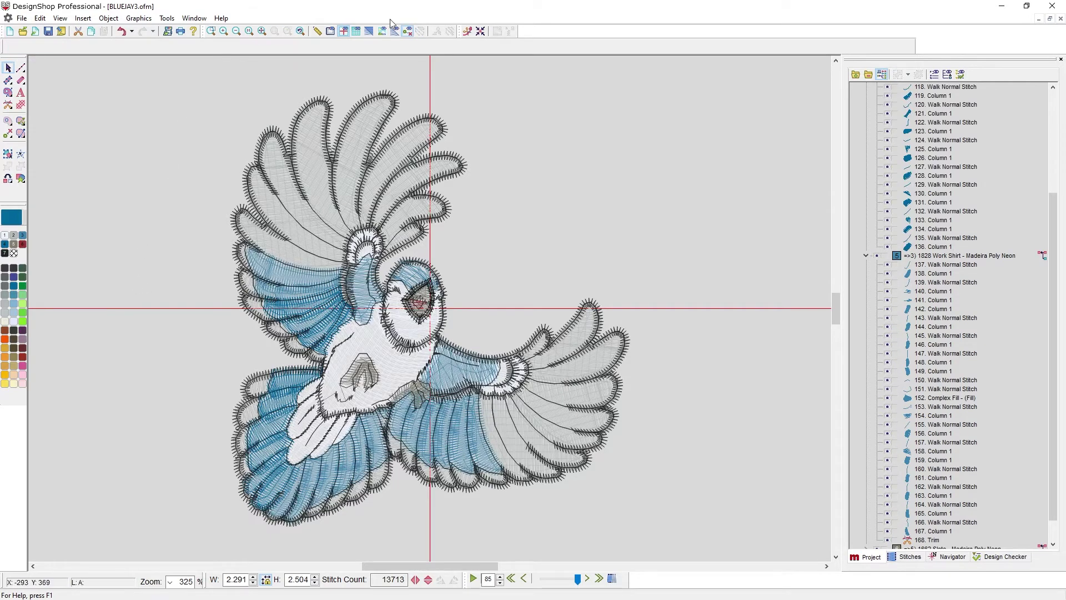
{"action": "left_click", "coordinate": [369, 30]}
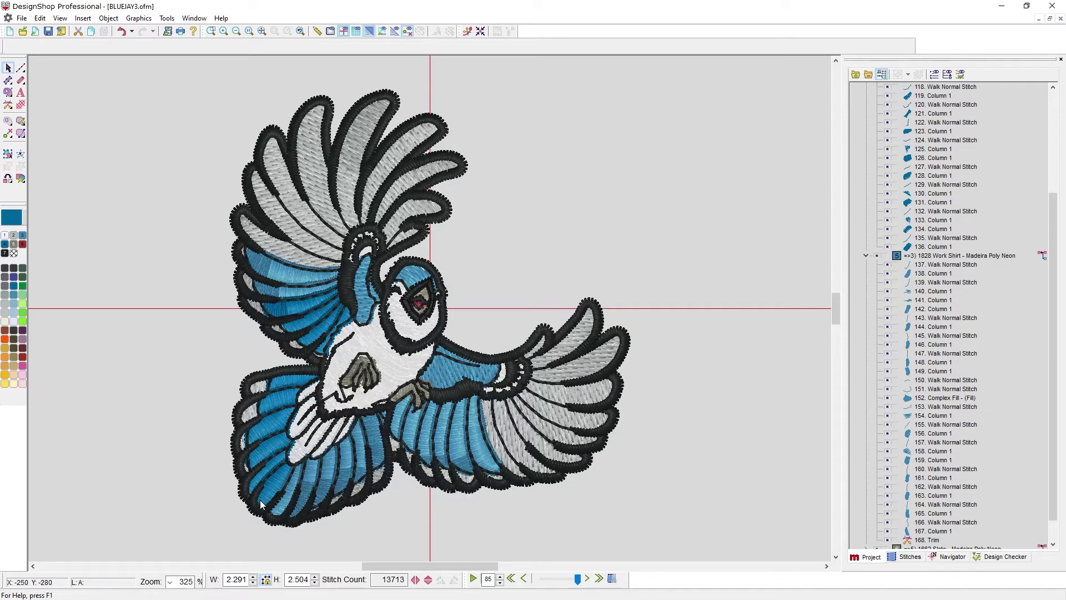
Step: Fold the tree back to colour blocks and select block 3 and the second 1828 Work Shirt block
{"action": "left_click", "coordinate": [868, 75]}
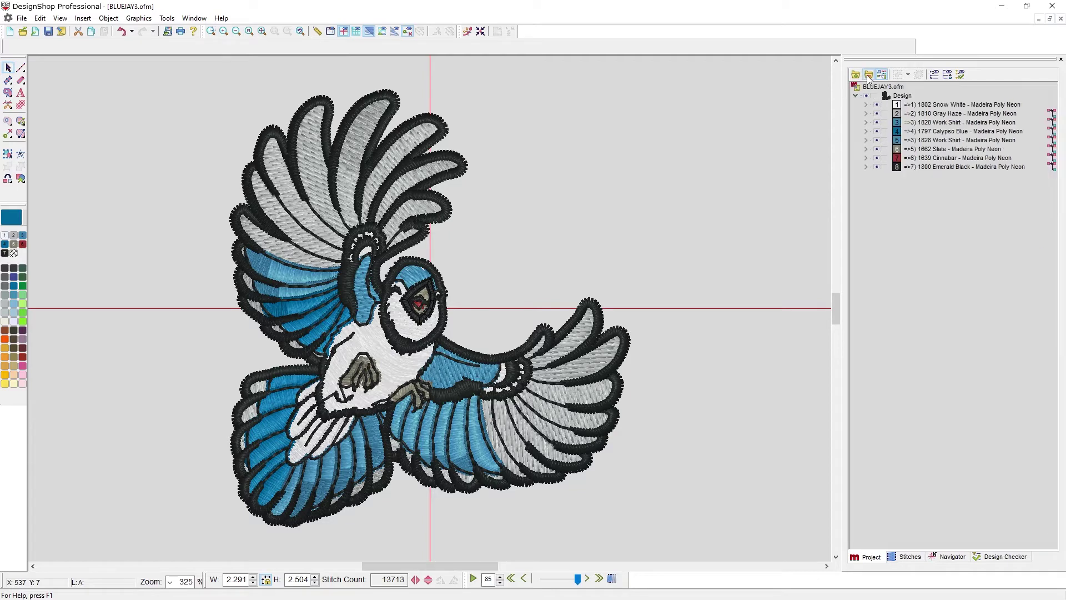
{"action": "left_click", "coordinate": [925, 124]}
{"action": "left_click", "coordinate": [924, 140]}
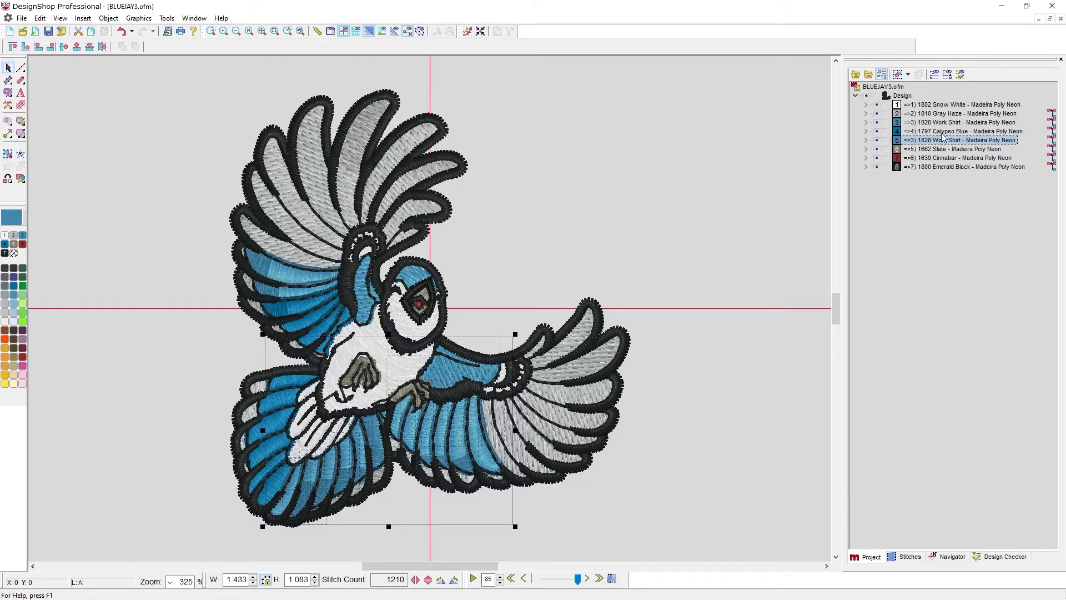
Step: Change the 1797 Calypso Blue block's thread to Floral Pink
{"action": "left_click", "coordinate": [942, 132]}
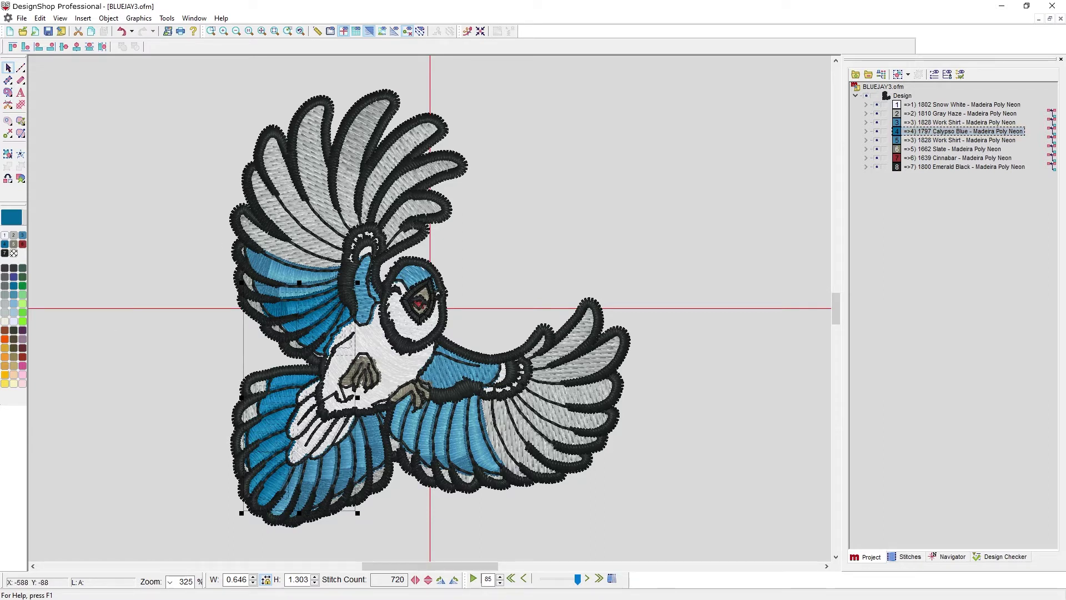
{"action": "left_click", "coordinate": [23, 364]}
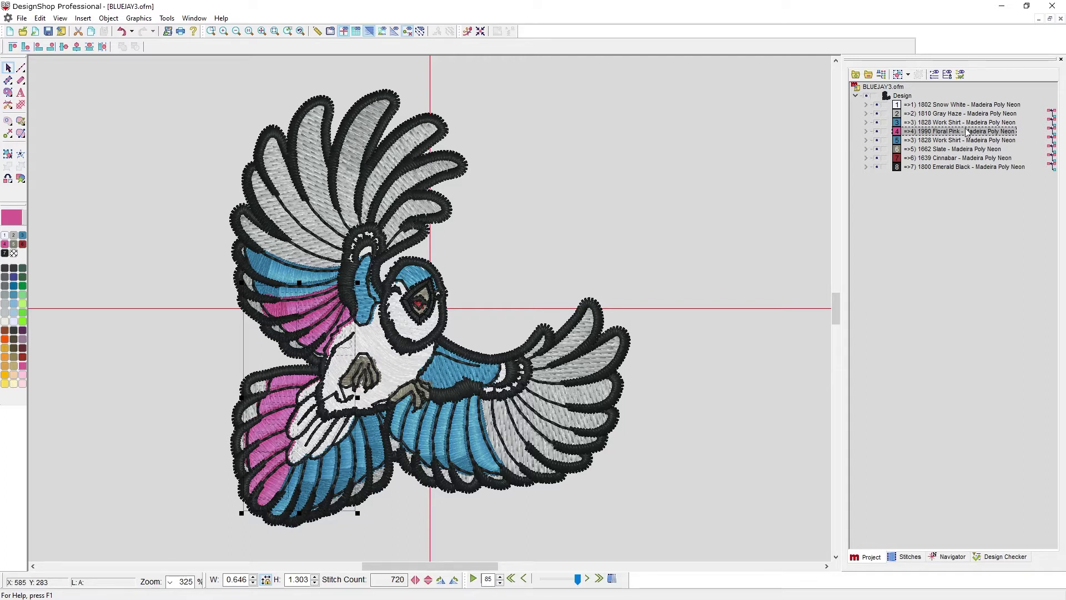
Step: Recolour the Floral Pink wing block to 1828 Work Shirt, collapse block 3 and deselect
{"action": "left_click", "coordinate": [1053, 135]}
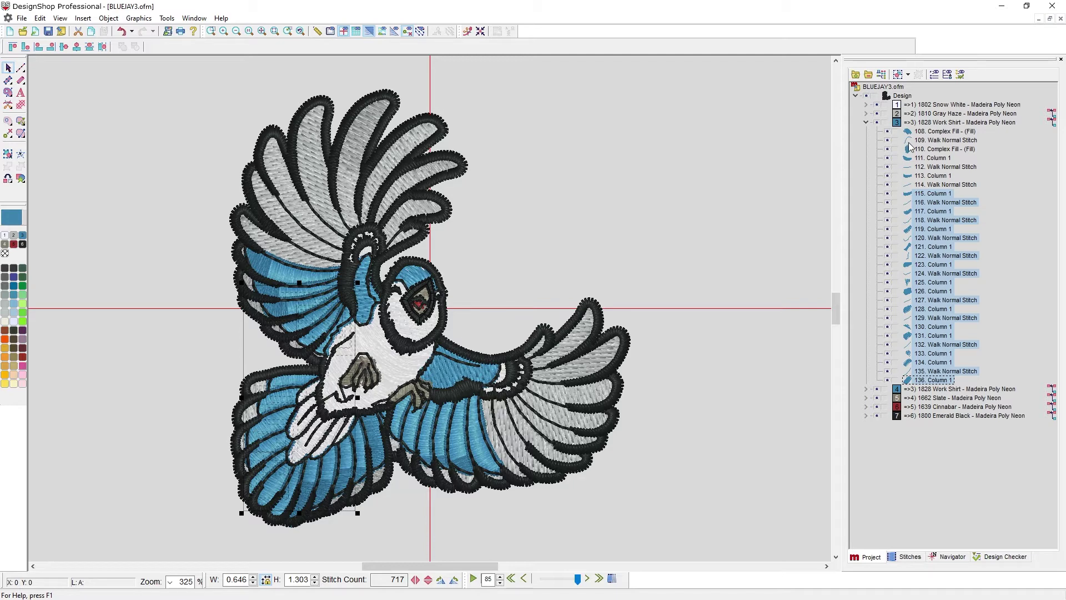
{"action": "left_click", "coordinate": [866, 123]}
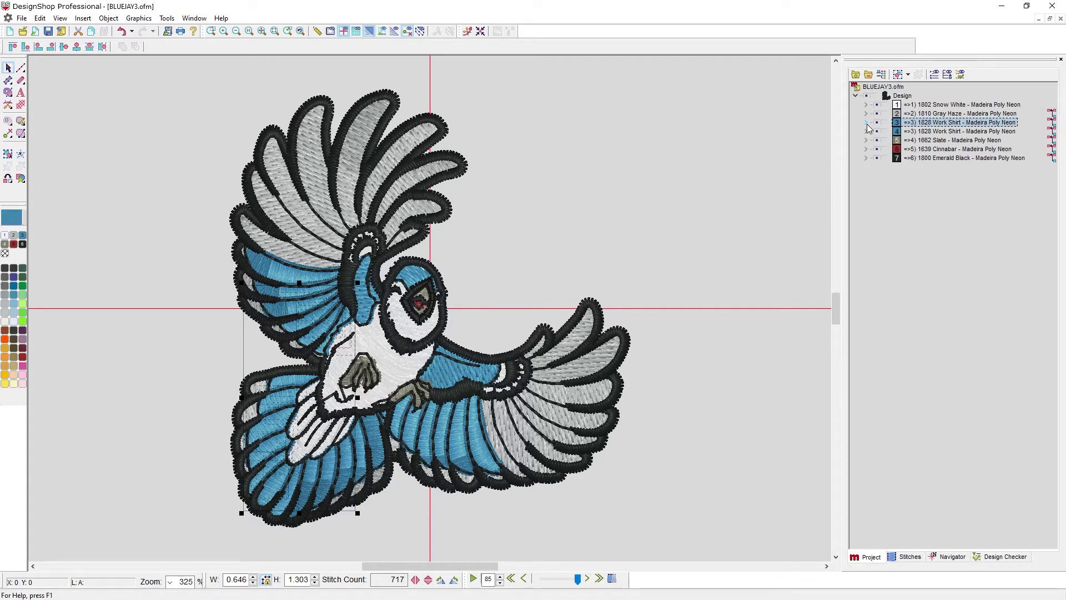
{"action": "left_click", "coordinate": [936, 135]}
{"action": "left_click", "coordinate": [943, 122], "text": "ctrl"}
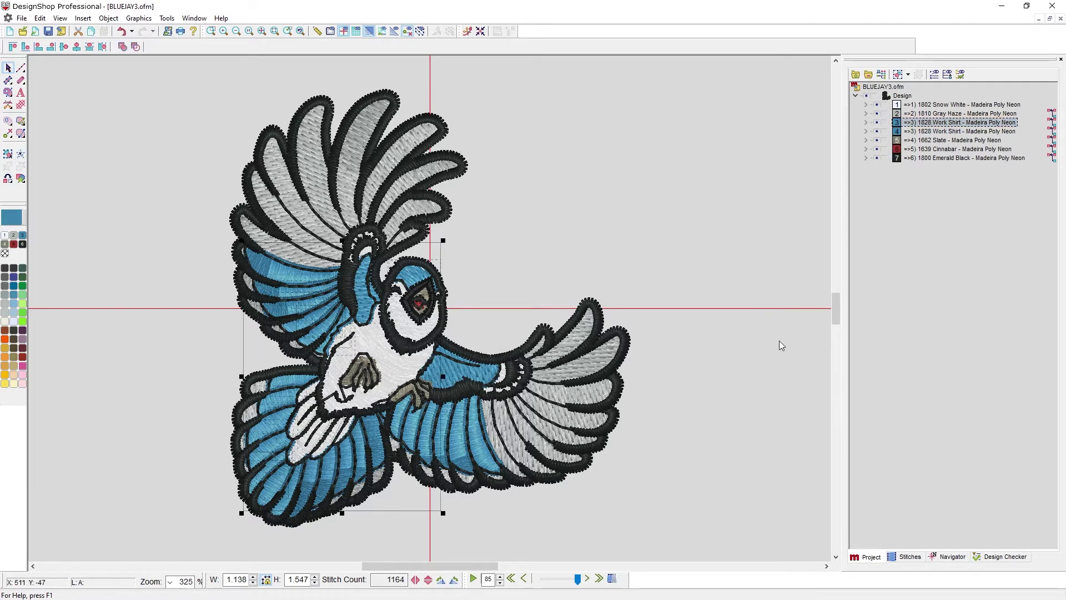
{"action": "left_click", "coordinate": [591, 216]}
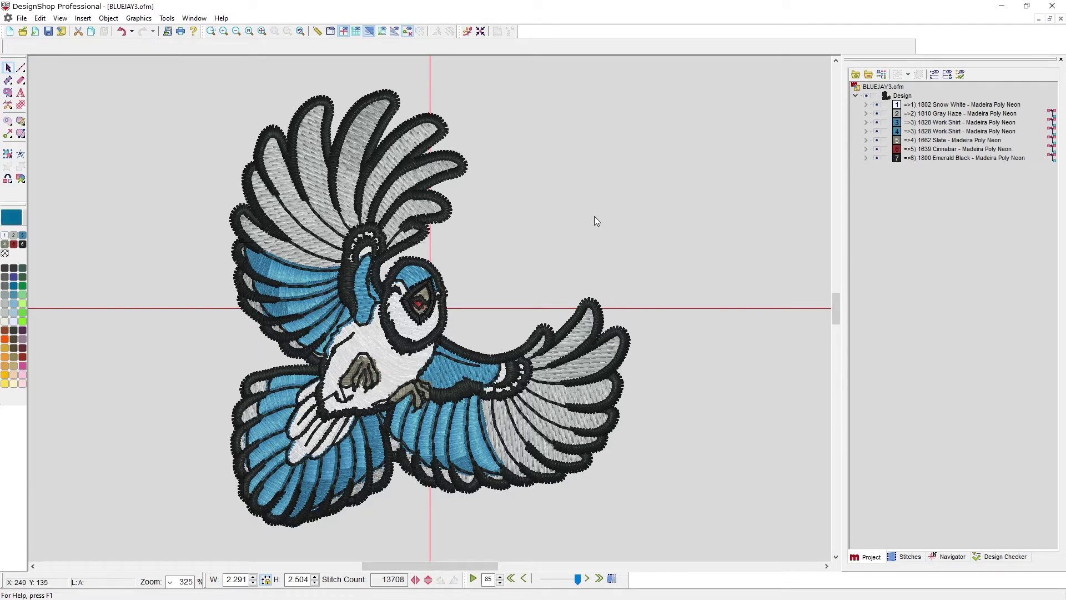
Step: Auto-merge the two adjacent 1828 Work Shirt blocks, leaving six colour blocks and 13708 stitches
{"action": "left_click", "coordinate": [881, 76]}
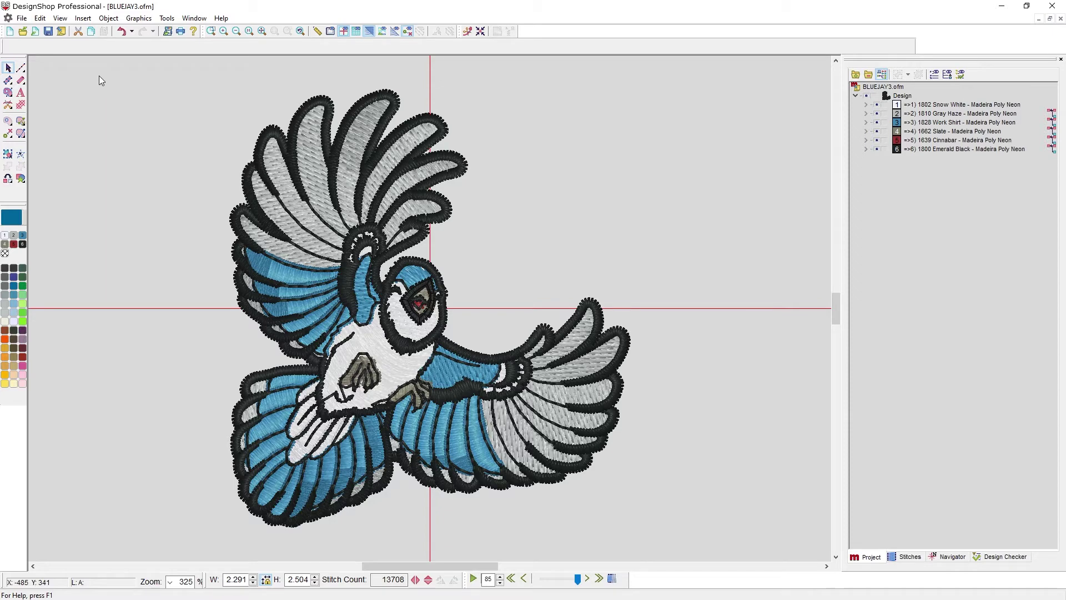
{"action": "left_click_drag", "start_coordinate": [98, 70], "coordinate": [714, 545]}
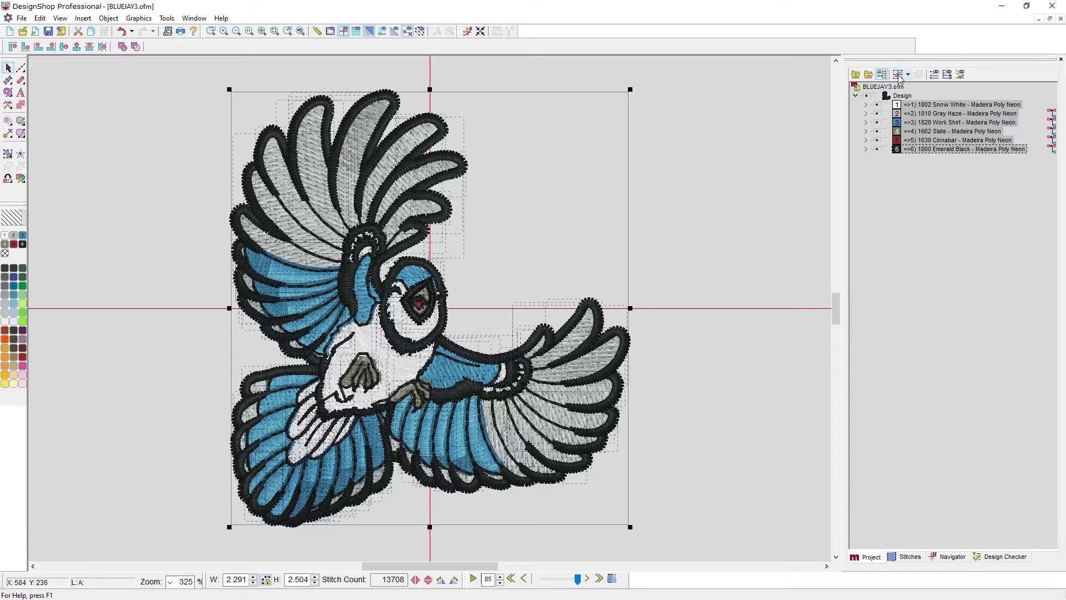
{"action": "left_click", "coordinate": [899, 75]}
{"action": "left_click", "coordinate": [866, 104]}
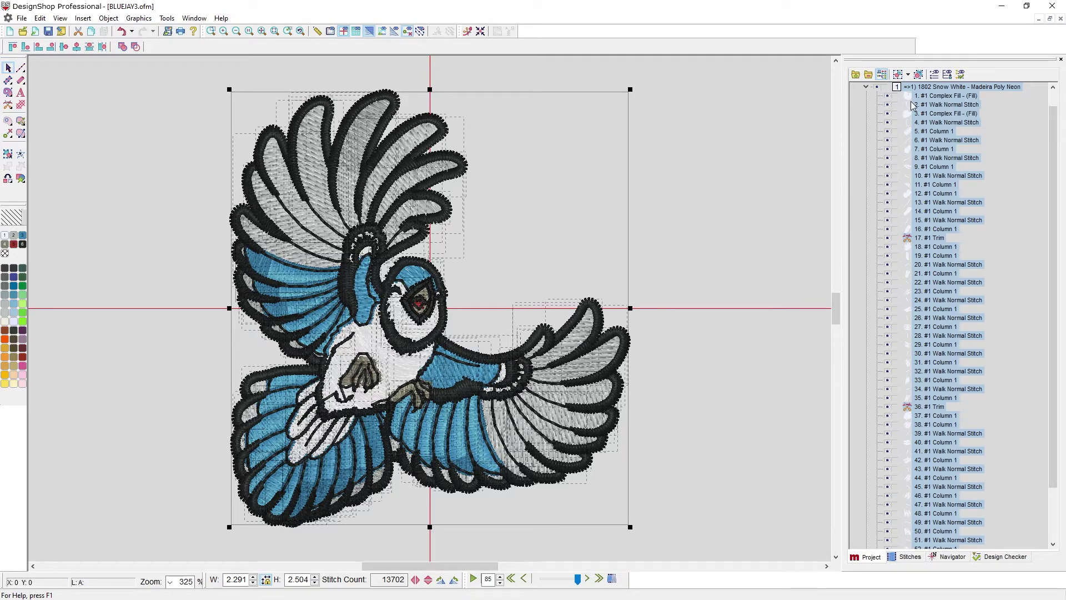
{"action": "left_click", "coordinate": [865, 87]}
{"action": "left_click", "coordinate": [661, 216]}
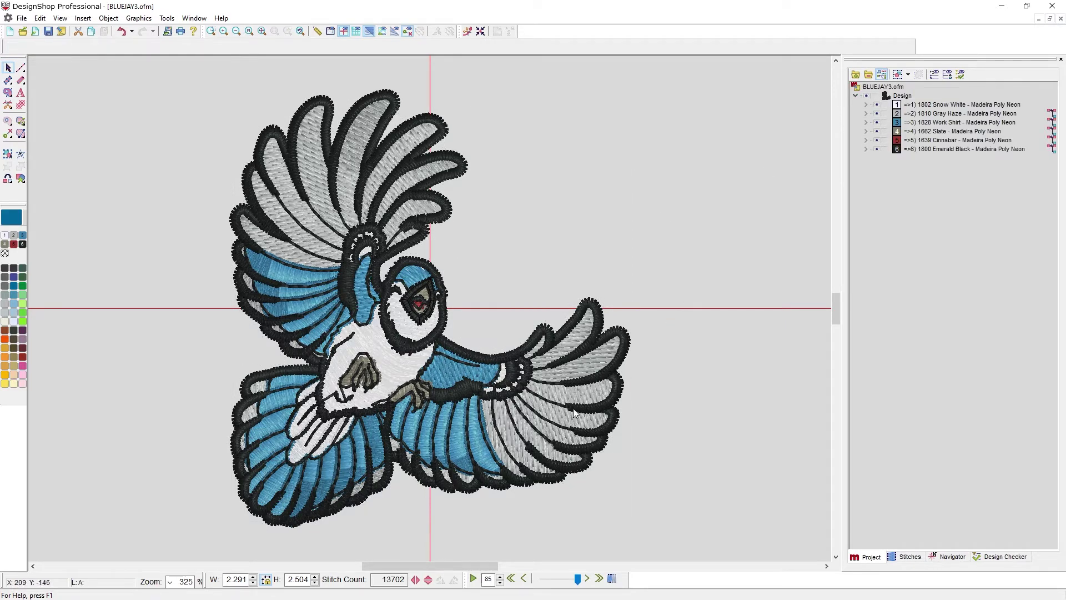
{"action": "key", "text": "ctrl+a"}
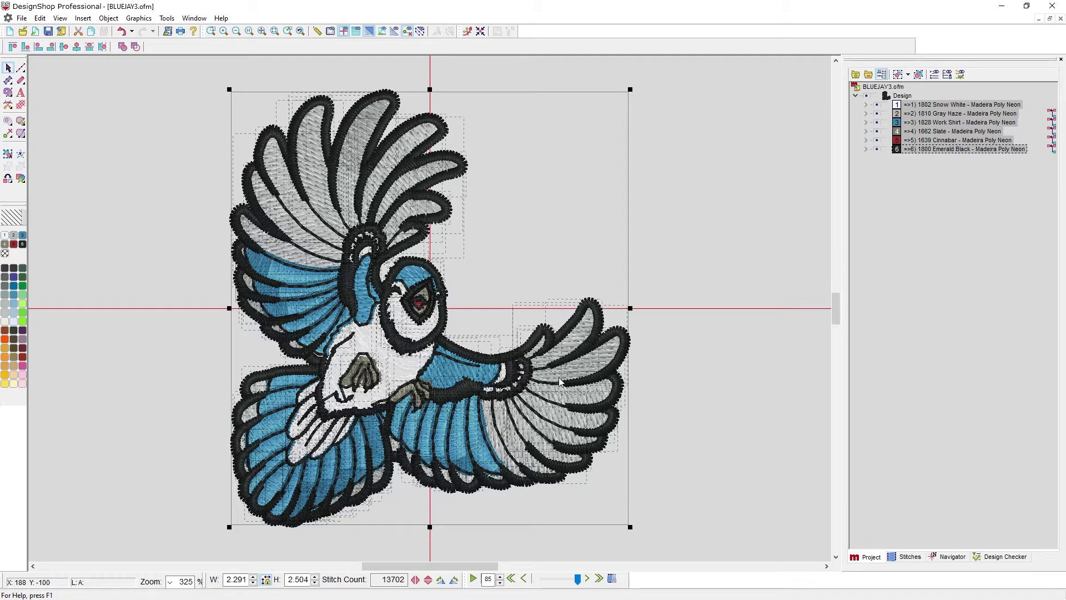
{"action": "left_click_drag", "start_coordinate": [487, 372], "coordinate": [346, 331]}
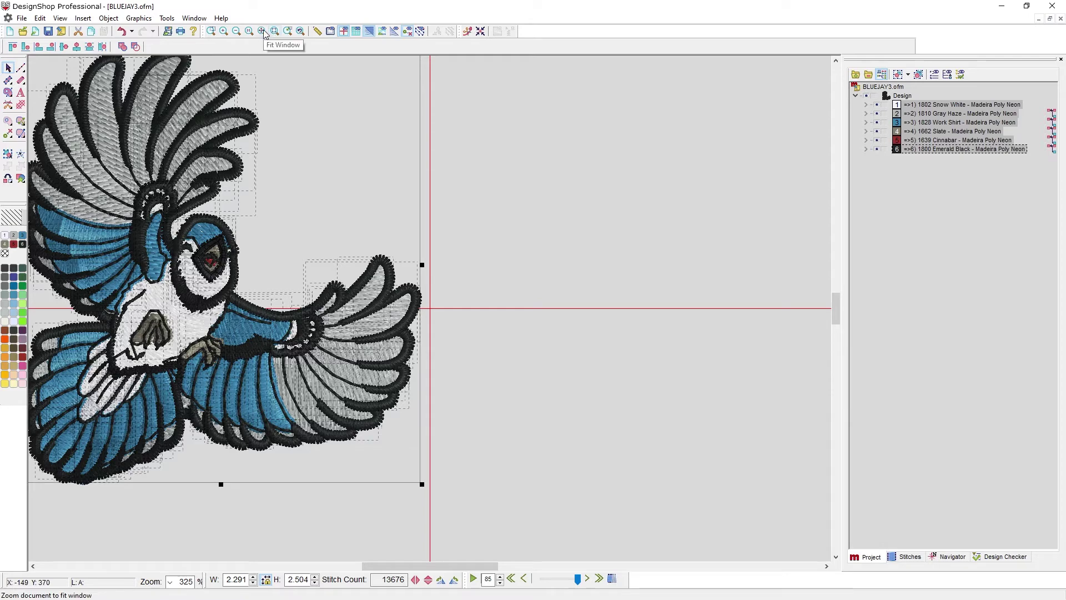
{"action": "left_click", "coordinate": [121, 31]}
{"action": "key", "text": "ctrl+z"}
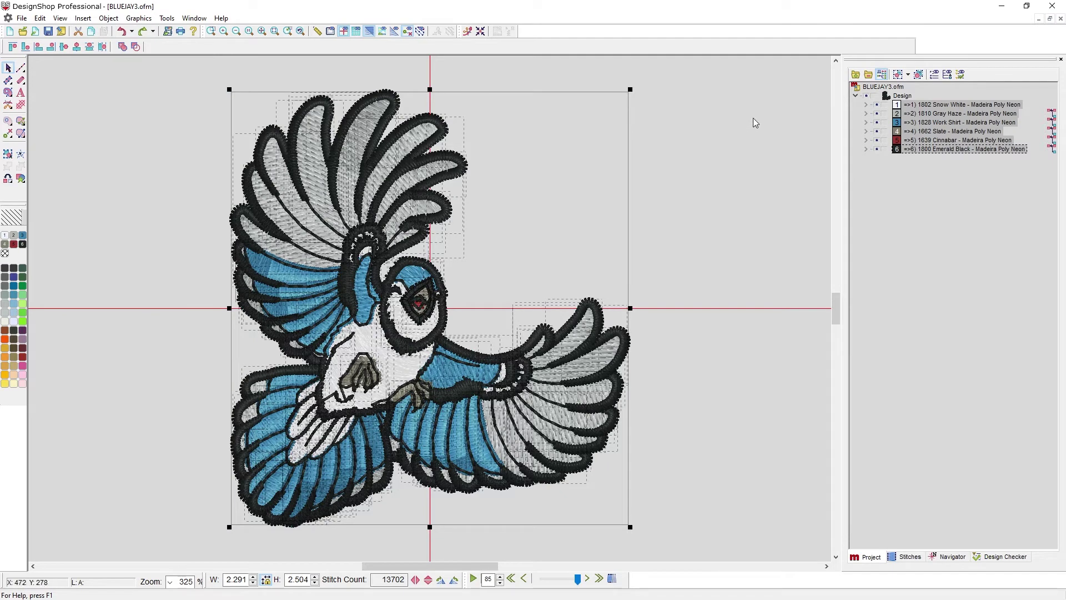
{"action": "left_click", "coordinate": [918, 75]}
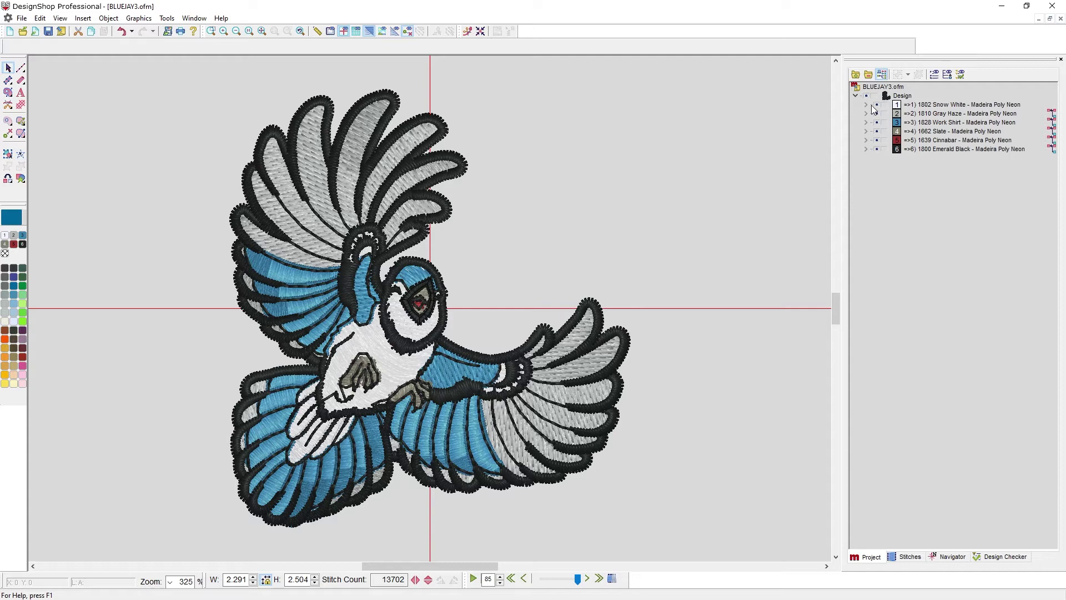
{"action": "left_click", "coordinate": [865, 104]}
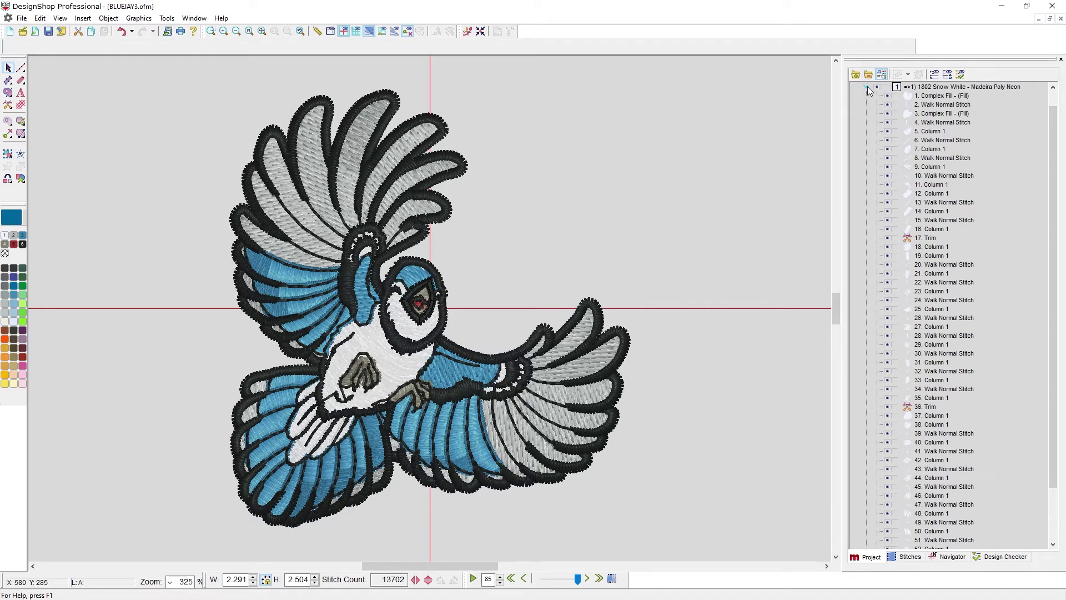
{"action": "left_click", "coordinate": [869, 87]}
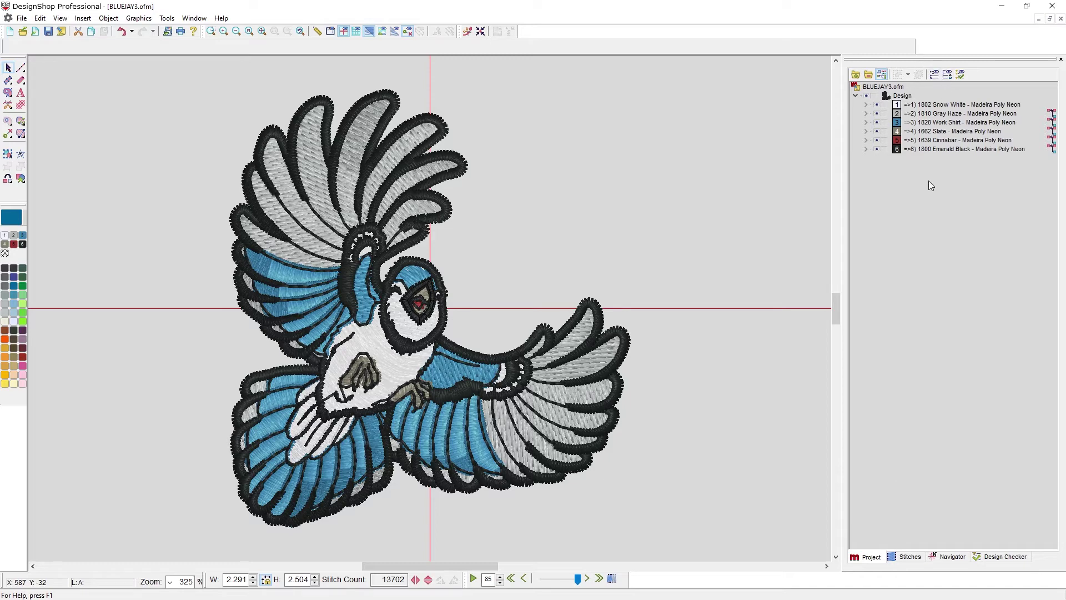
Step: Show the Stitches list and scroll through each stitch's coordinates, offsets and lengths
{"action": "left_click", "coordinate": [903, 558]}
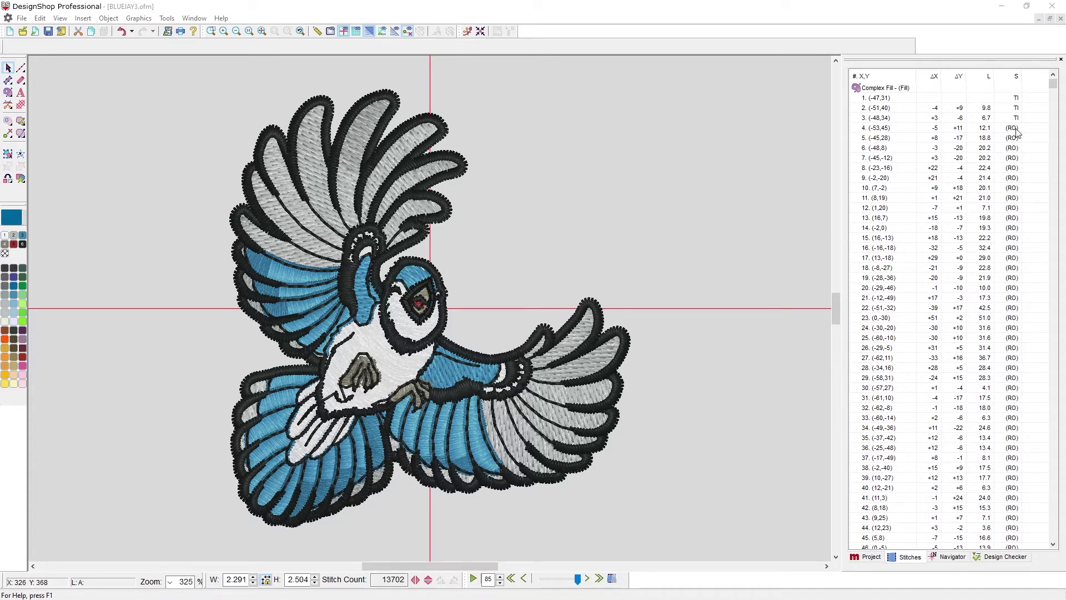
{"action": "scroll", "coordinate": [1014, 131], "scroll_direction": "down", "scroll_amount": 5}
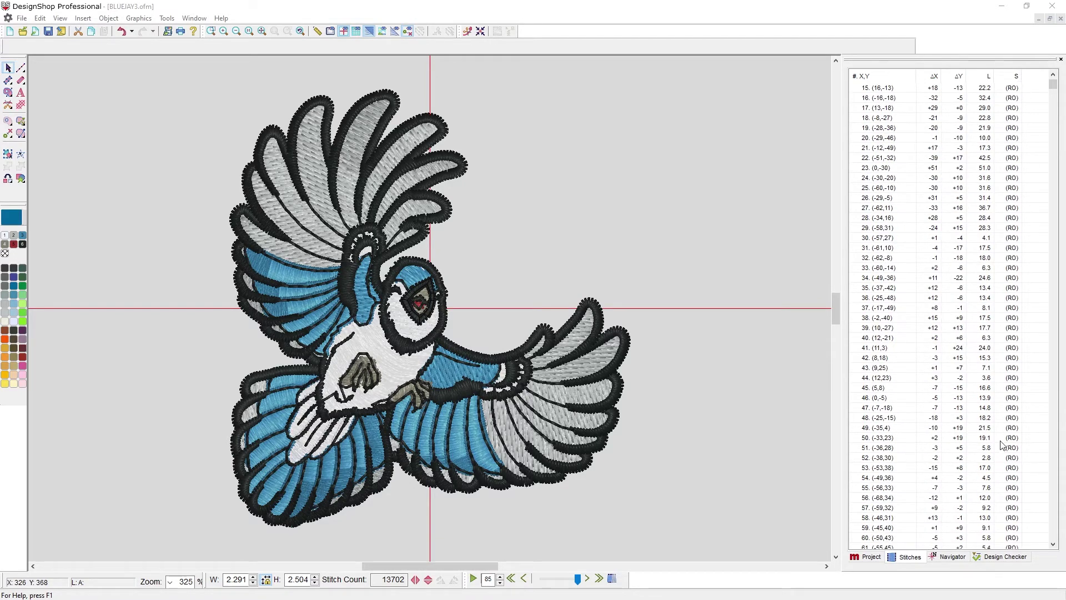
{"action": "scroll", "coordinate": [1003, 444], "scroll_direction": "down", "scroll_amount": 20}
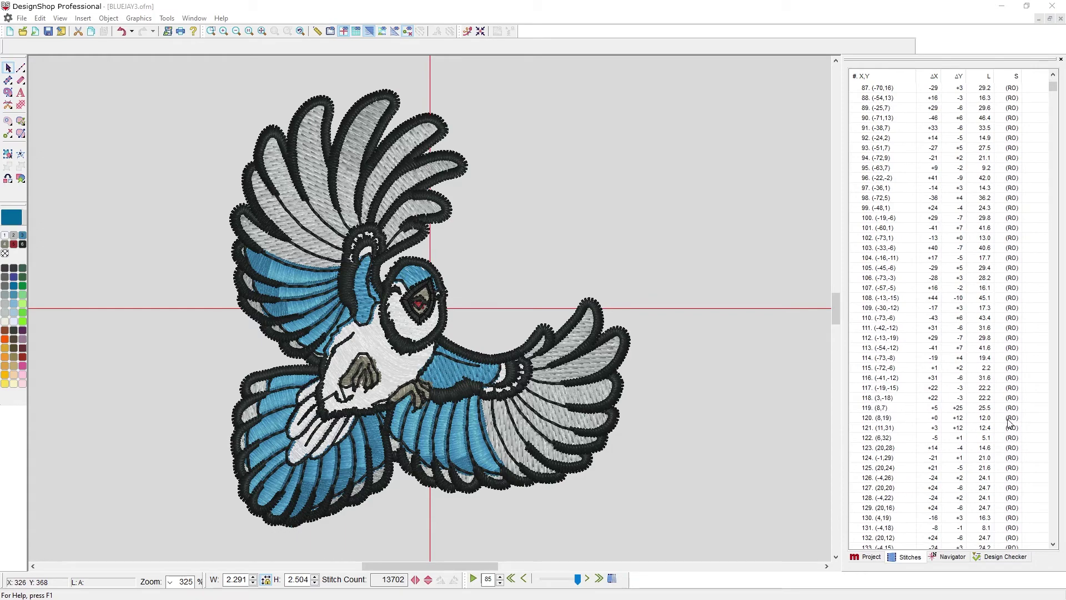
{"action": "scroll", "coordinate": [1009, 423], "scroll_direction": "down", "scroll_amount": 4}
{"action": "left_click_drag", "start_coordinate": [1053, 89], "coordinate": [1051, 428]}
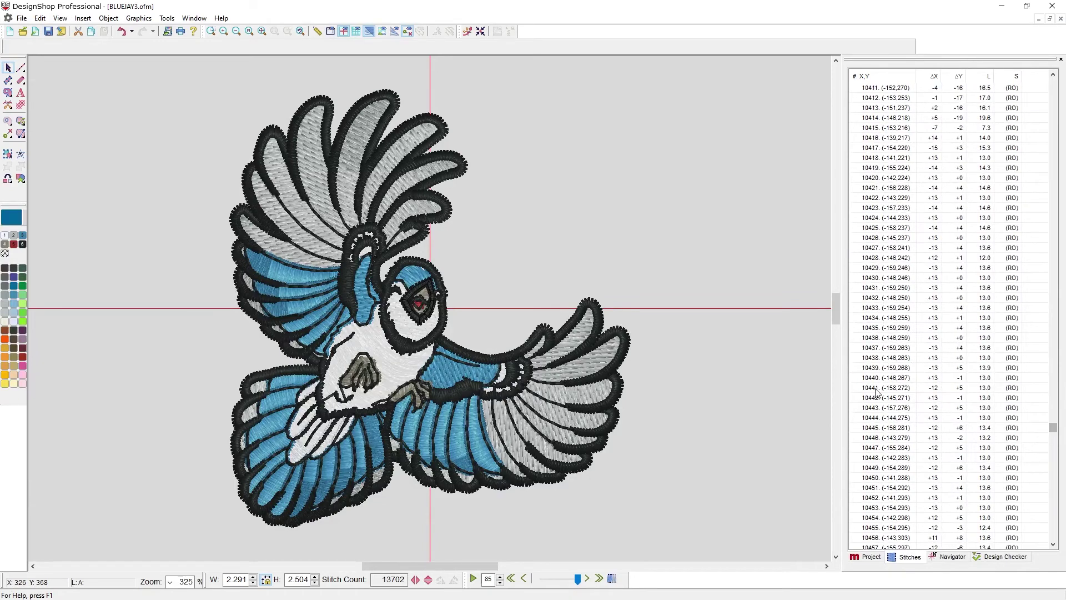
{"action": "scroll", "coordinate": [878, 438], "scroll_direction": "down", "scroll_amount": 12}
{"action": "scroll", "coordinate": [891, 421], "scroll_direction": "up", "scroll_amount": 15}
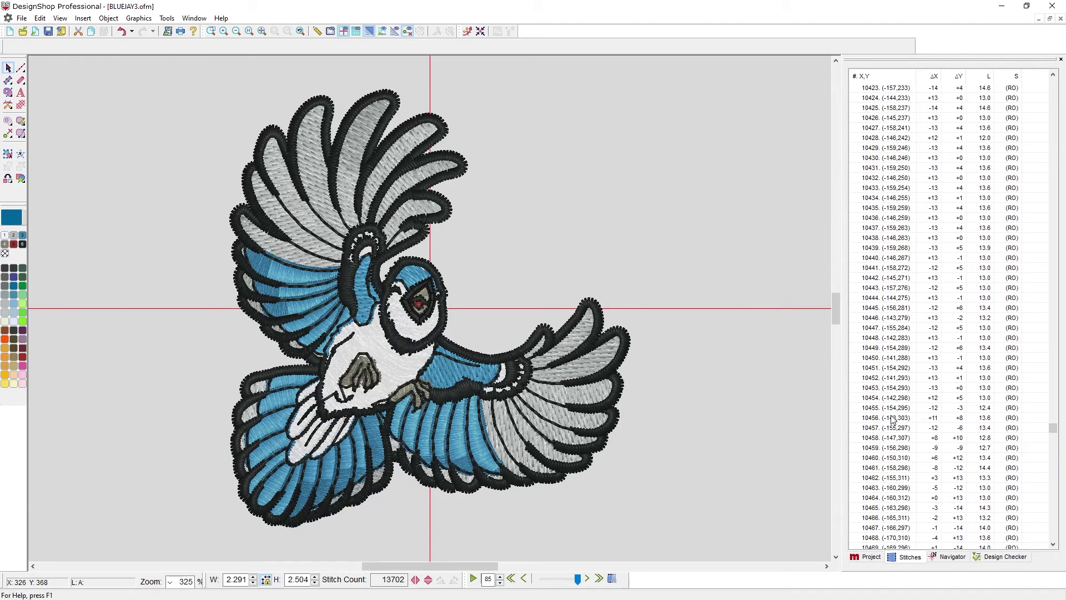
{"action": "left_click_drag", "start_coordinate": [1053, 431], "coordinate": [1054, 375]}
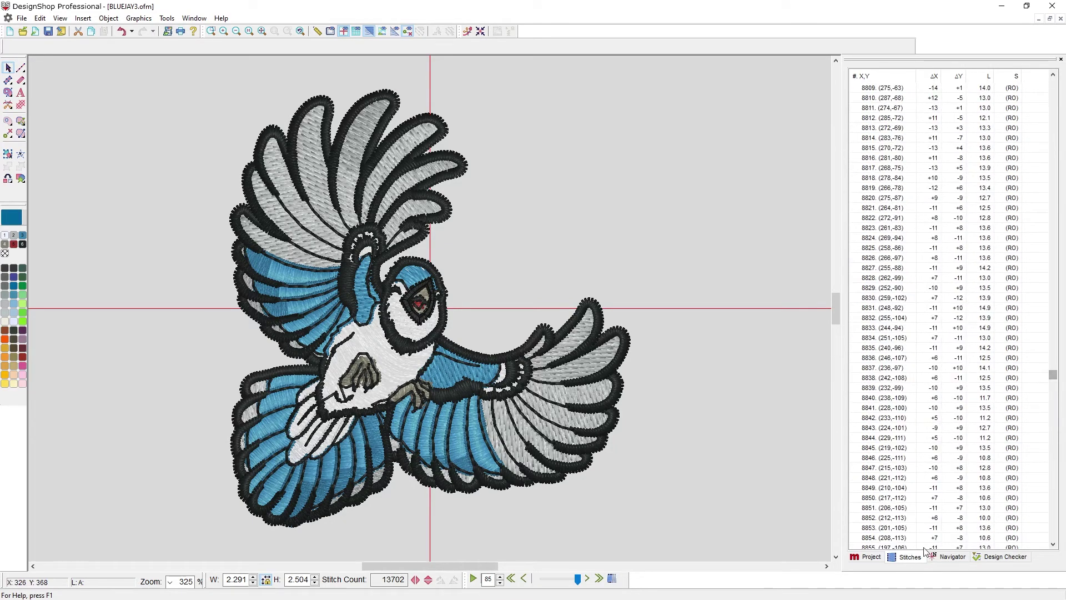
{"action": "left_click", "coordinate": [869, 557]}
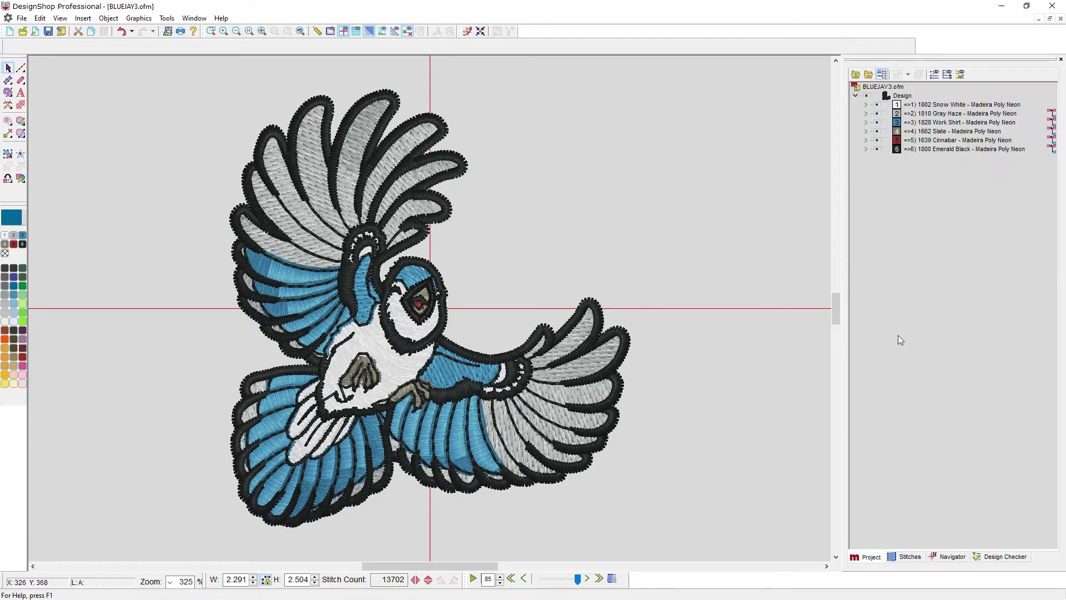
{"action": "left_click", "coordinate": [866, 149]}
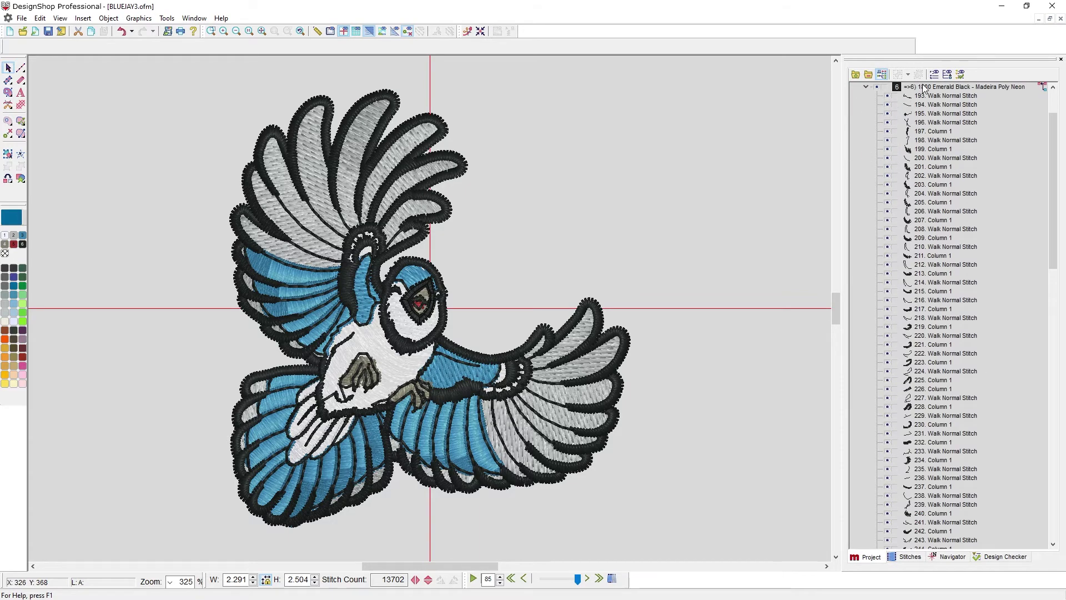
{"action": "left_click", "coordinate": [925, 89]}
{"action": "left_click", "coordinate": [919, 558]}
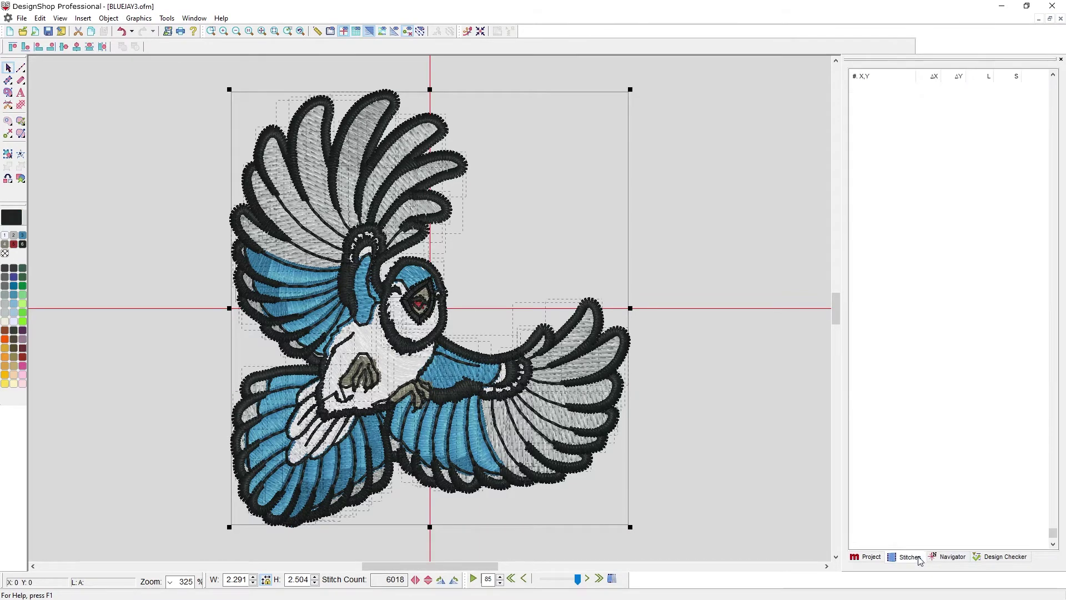
{"action": "scroll", "coordinate": [906, 261], "scroll_direction": "up", "scroll_amount": 2}
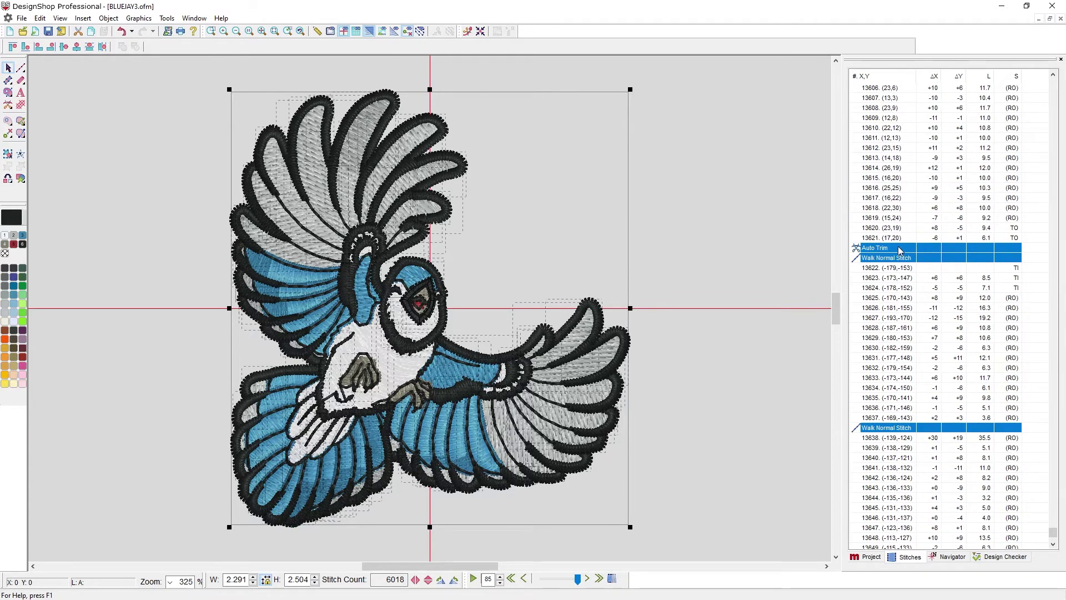
{"action": "left_click", "coordinate": [900, 249]}
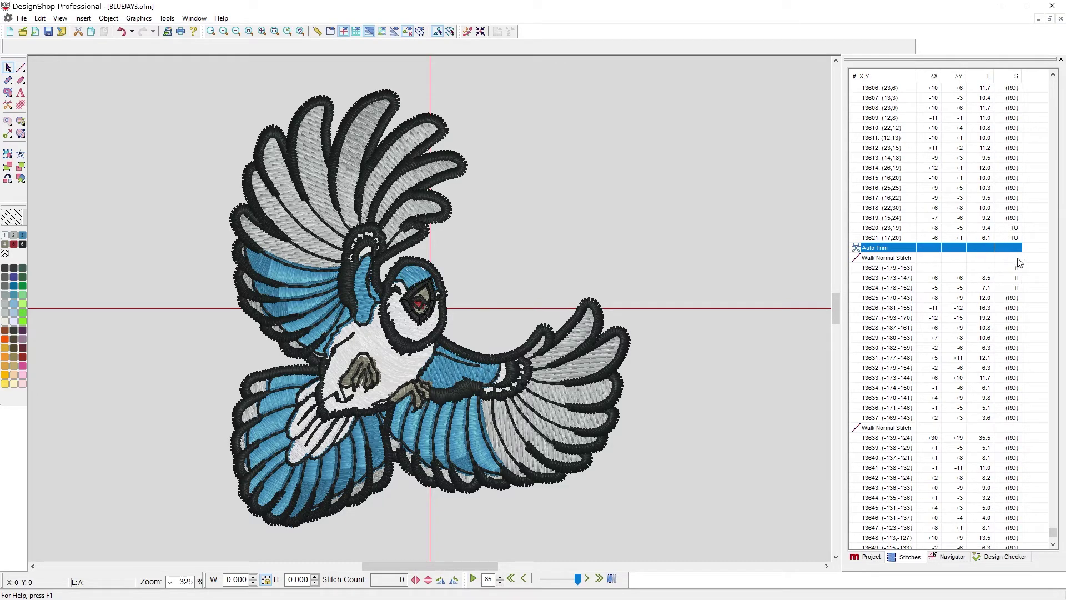
{"action": "left_click", "coordinate": [574, 277]}
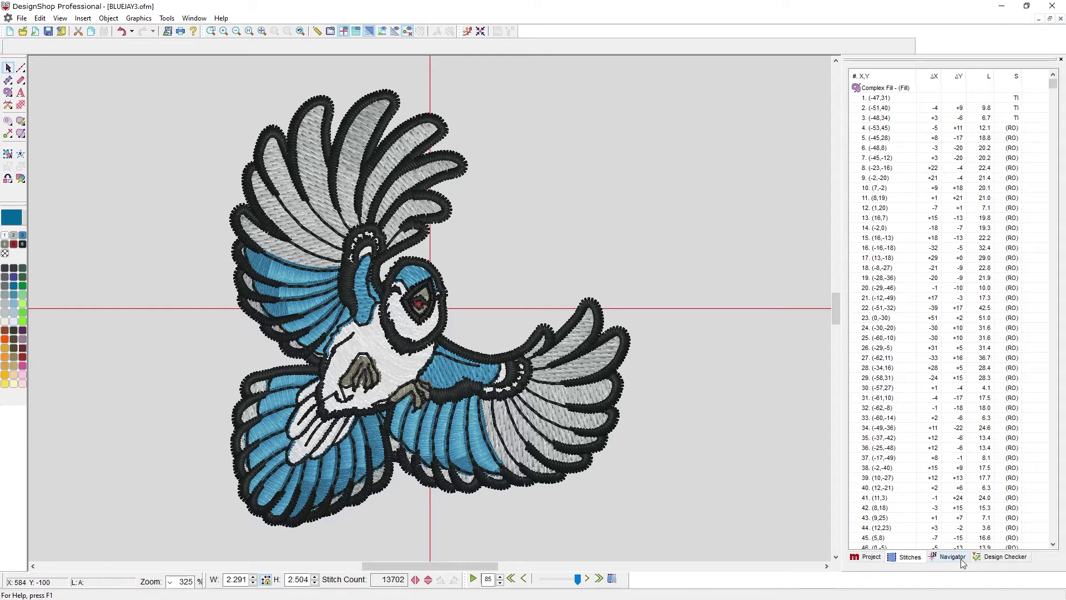
Step: In the Design Checker, select flagged 69 Complex Fill, zoom in and inspect its stitches
{"action": "left_click", "coordinate": [983, 559]}
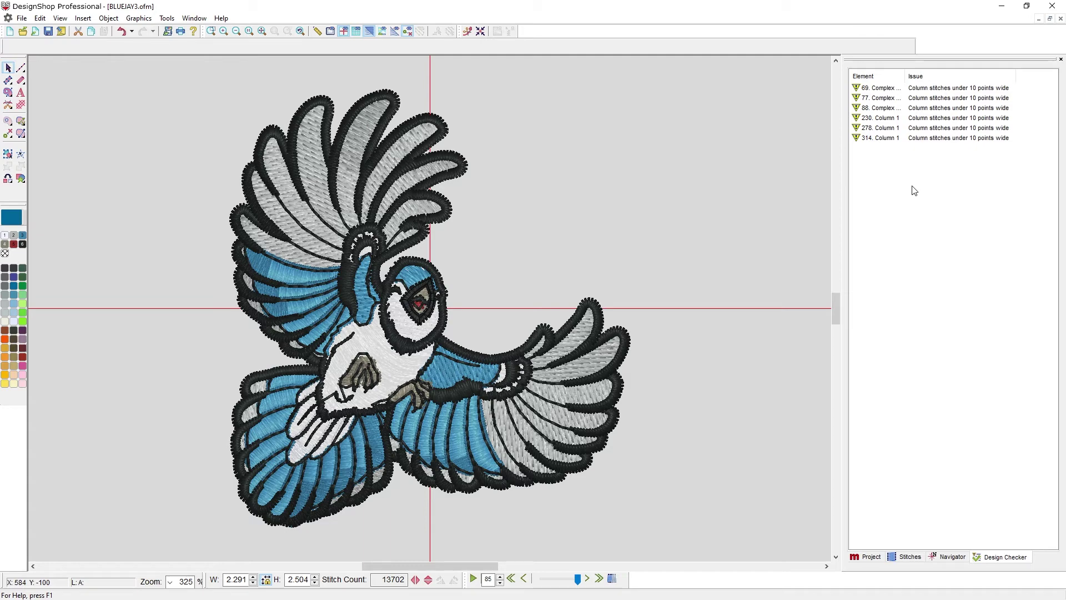
{"action": "left_click", "coordinate": [917, 90]}
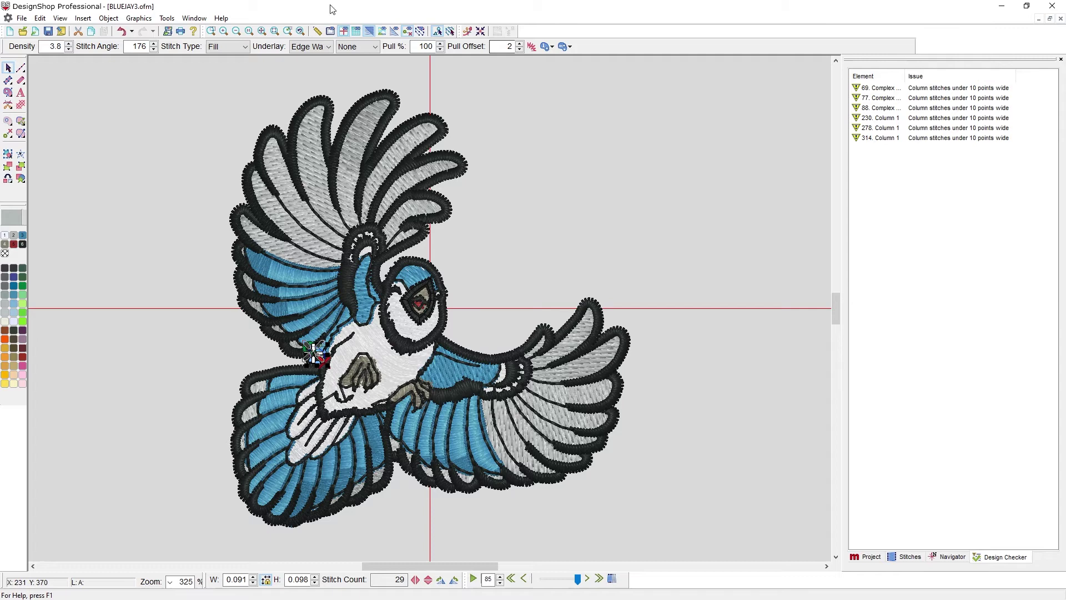
{"action": "left_click_drag", "start_coordinate": [297, 334], "coordinate": [328, 361]}
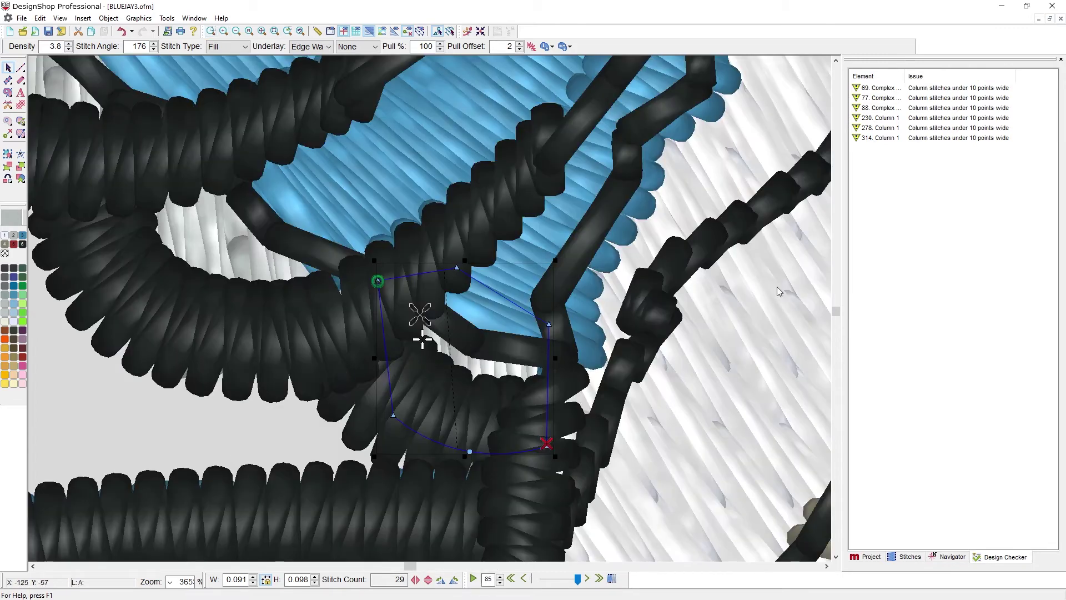
{"action": "left_click", "coordinate": [911, 557]}
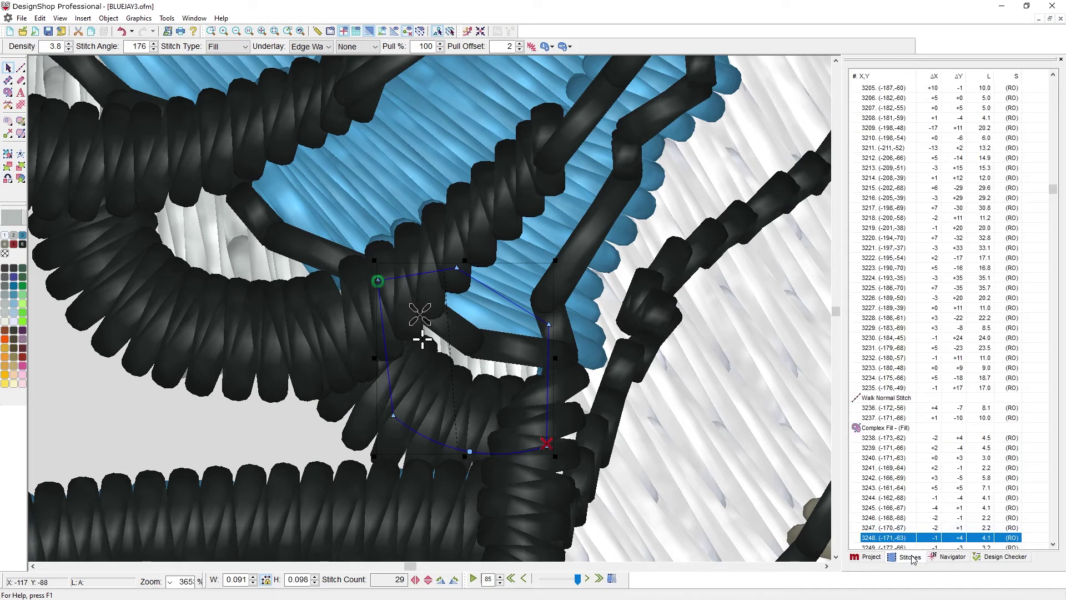
{"action": "scroll", "coordinate": [944, 448], "scroll_direction": "down", "scroll_amount": 3}
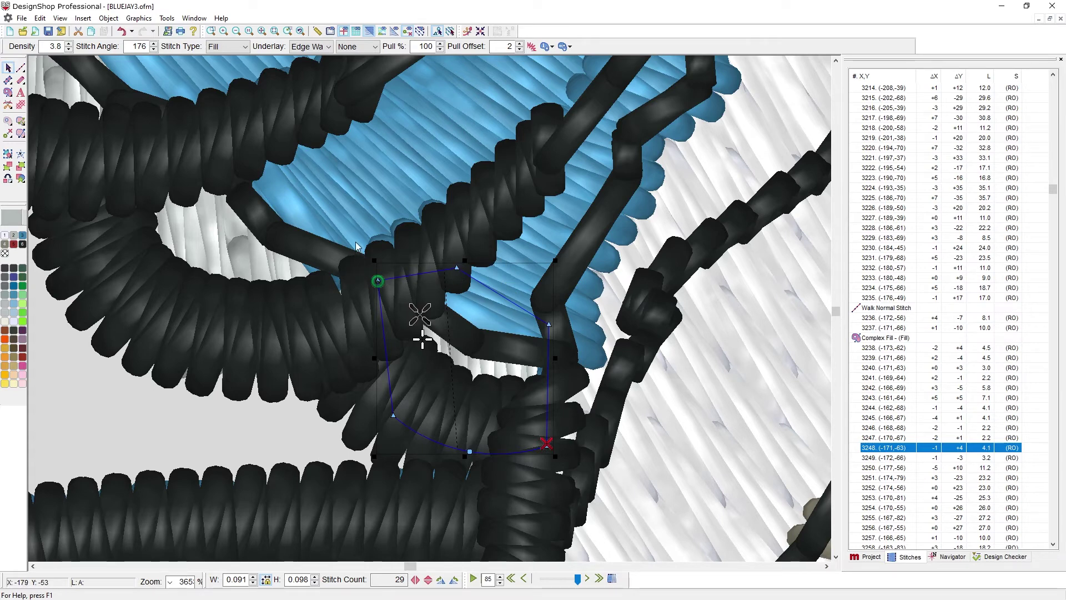
Step: Drag the fill's three outline points outward to widen it, then recheck the Design Checker
{"action": "left_click", "coordinate": [381, 285]}
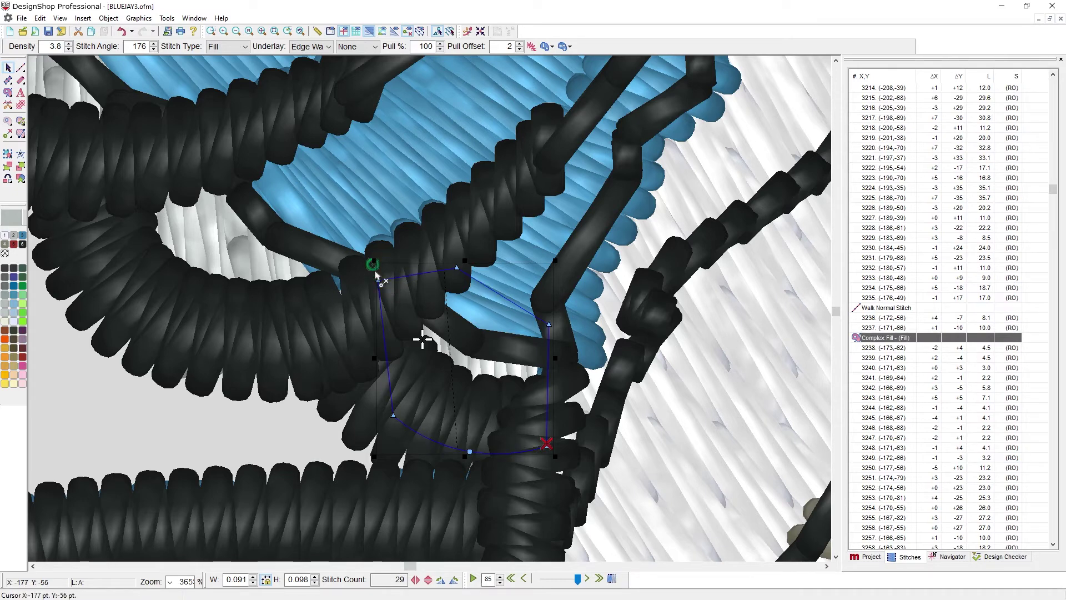
{"action": "left_click_drag", "start_coordinate": [378, 282], "coordinate": [363, 225]}
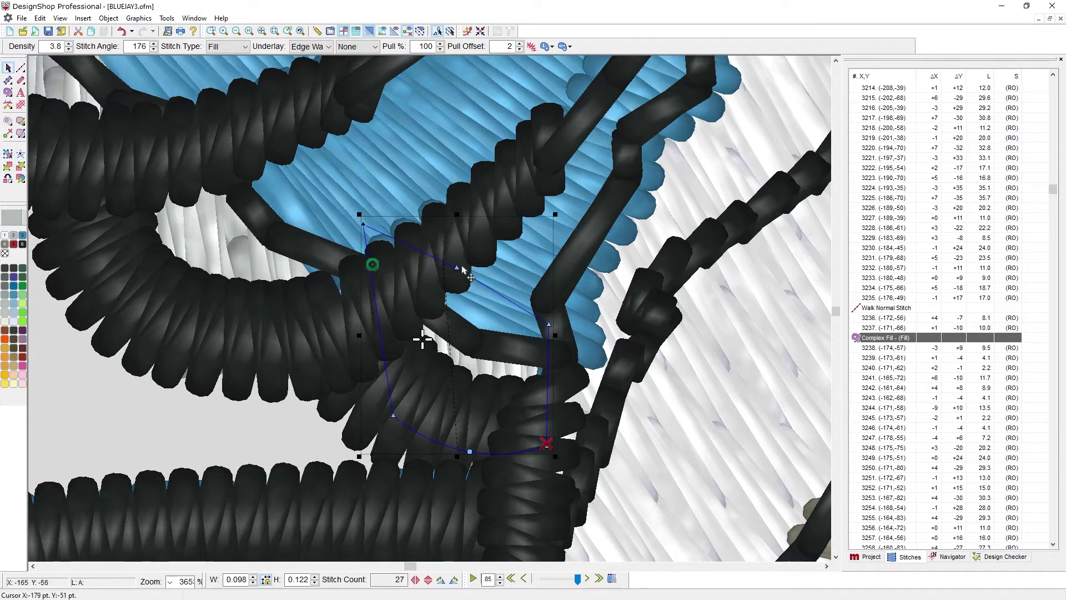
{"action": "left_click_drag", "start_coordinate": [458, 269], "coordinate": [471, 209]}
{"action": "left_click_drag", "start_coordinate": [553, 325], "coordinate": [557, 279]}
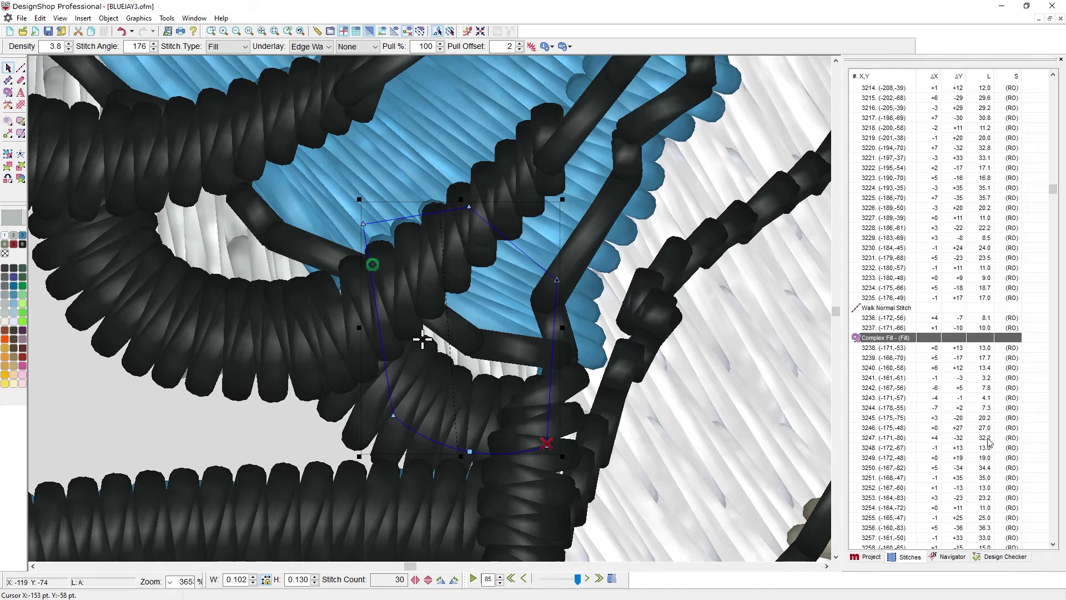
{"action": "left_click", "coordinate": [986, 556]}
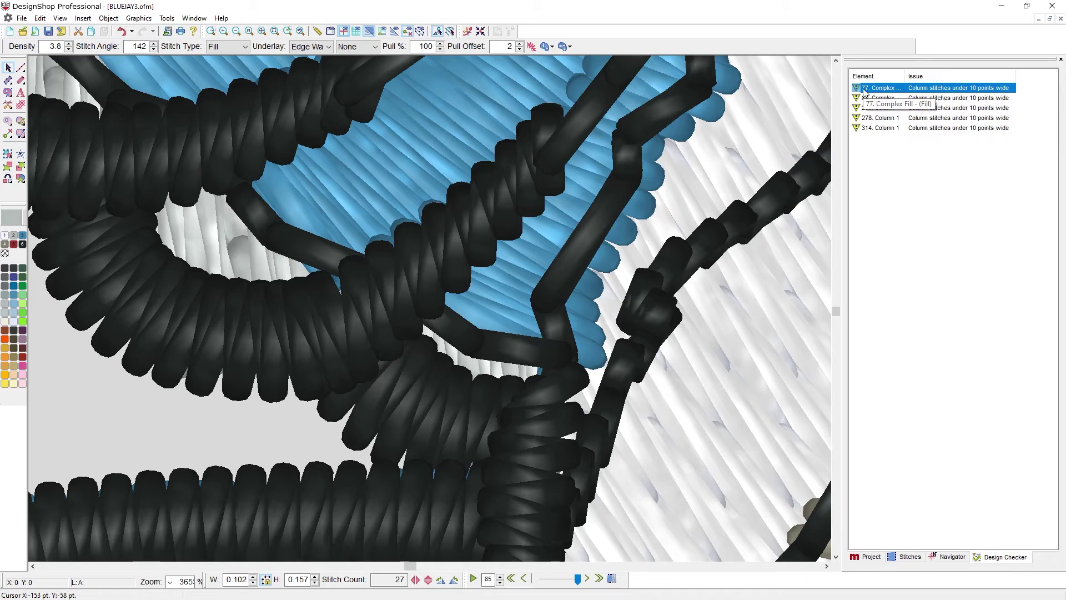
Step: Widen flagged 77 Complex Fill by moving its start and right outline points, then centre on 88
{"action": "left_click", "coordinate": [567, 144]}
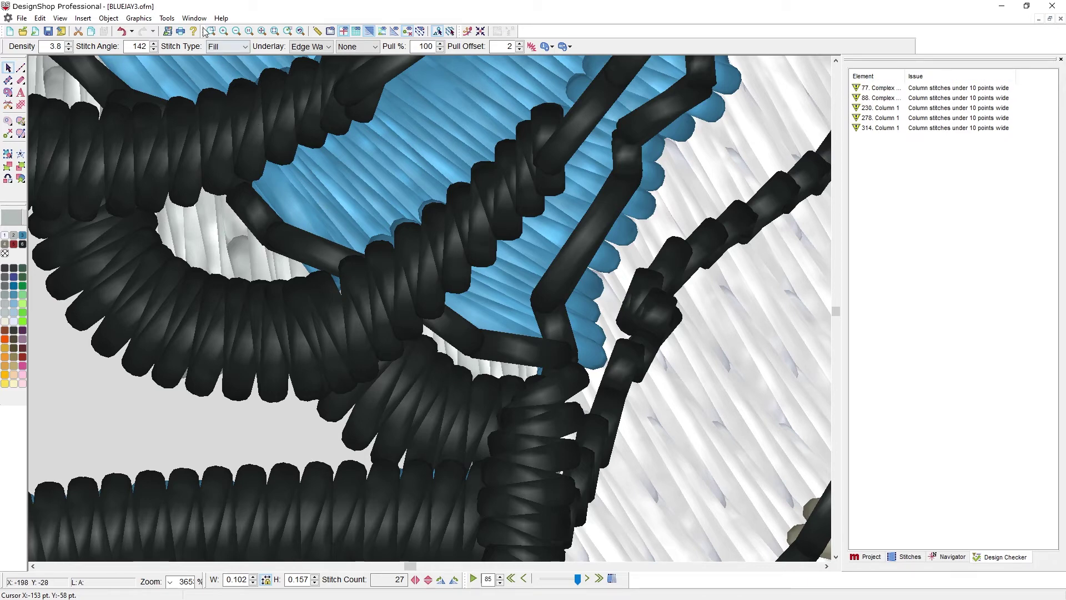
{"action": "left_click", "coordinate": [287, 32]}
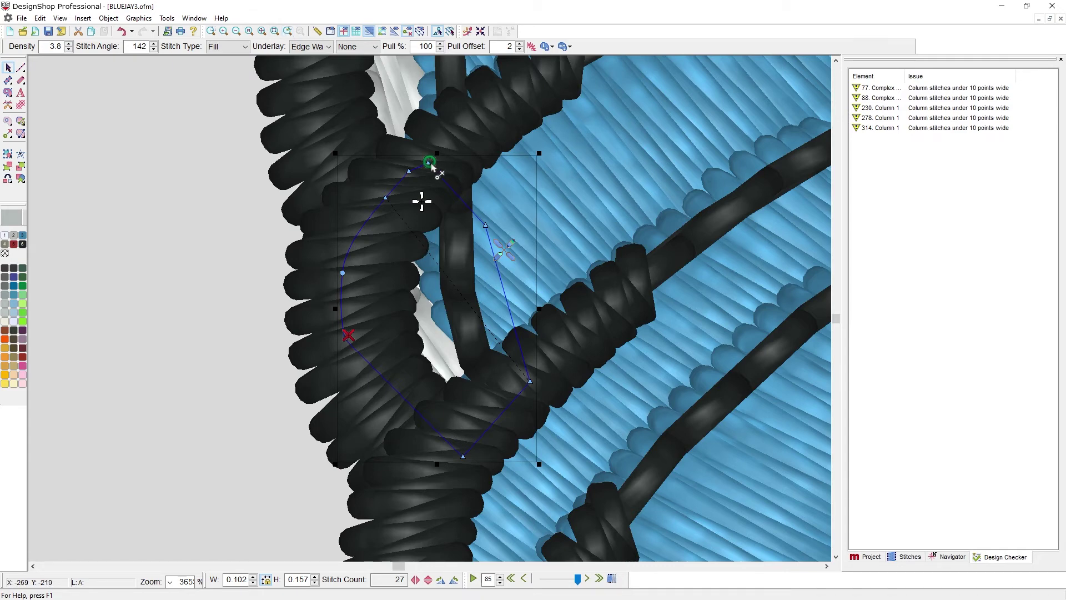
{"action": "mouse_move", "coordinate": [431, 166]}
{"action": "left_mouse_down"}
{"action": "mouse_move", "coordinate": [469, 171]}
{"action": "mouse_move", "coordinate": [469, 156]}
{"action": "left_mouse_up"}
{"action": "left_click_drag", "start_coordinate": [485, 225], "coordinate": [514, 212]}
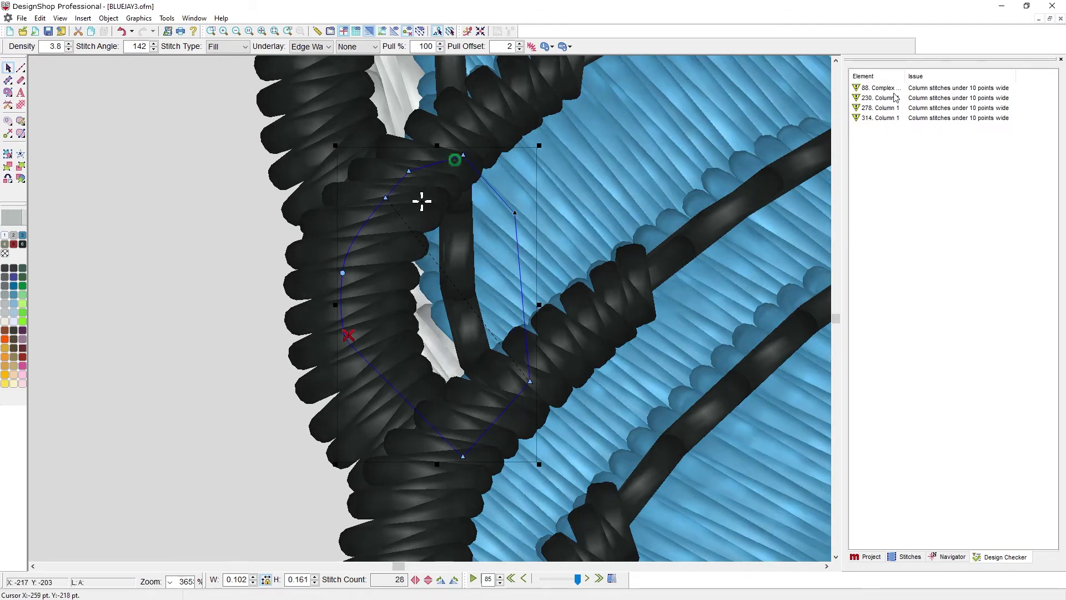
{"action": "left_click", "coordinate": [888, 87]}
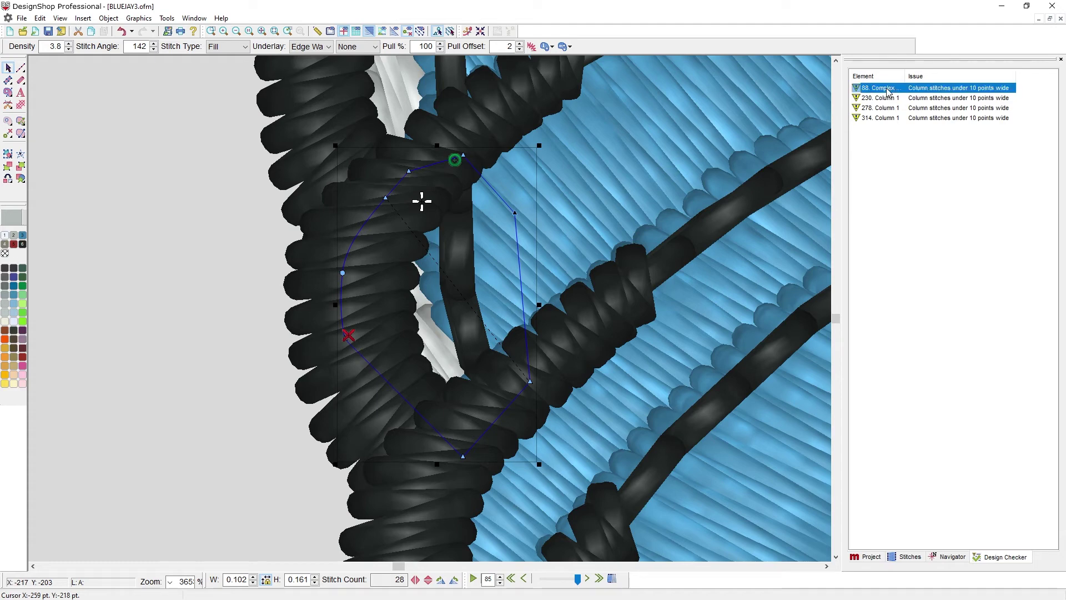
{"action": "left_click", "coordinate": [287, 31]}
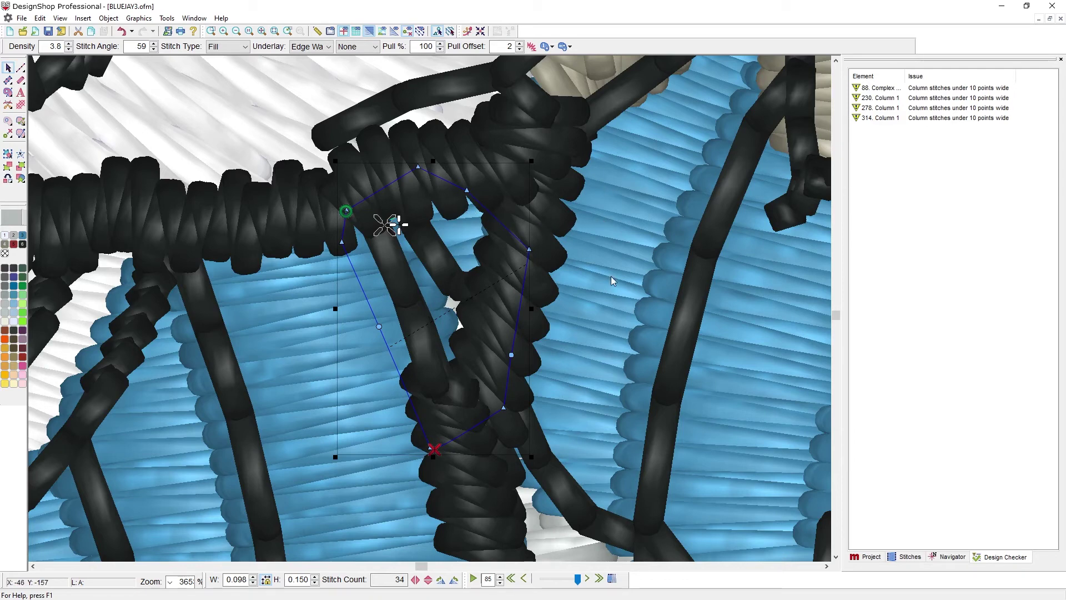
Step: Show the collapsed project tree beside the stitch list, widen both panels, and expand 1810 Gray Haze
{"action": "left_click", "coordinate": [870, 557]}
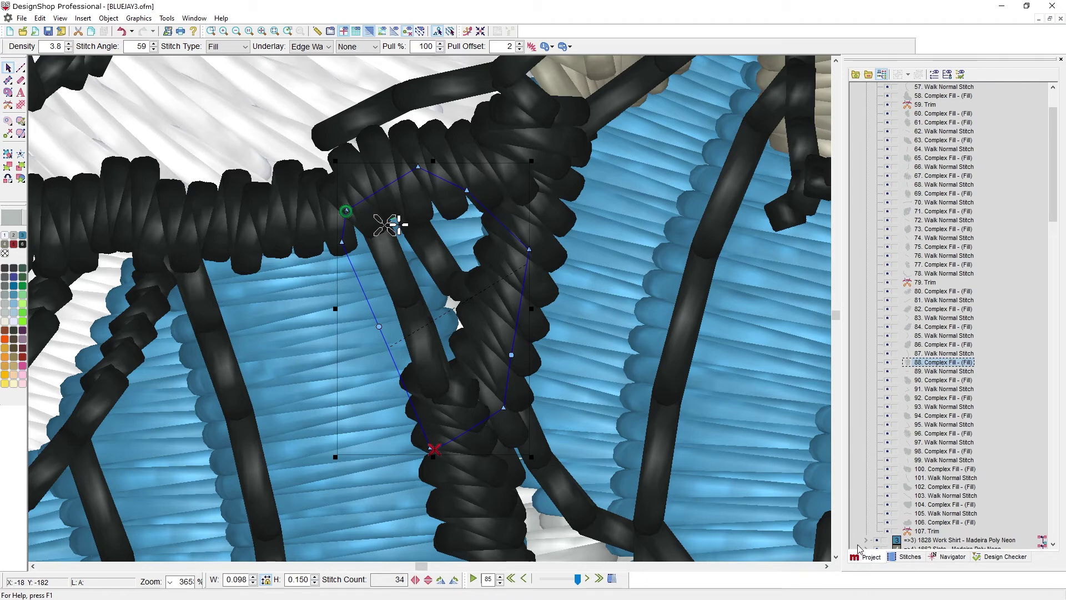
{"action": "left_click", "coordinate": [868, 75]}
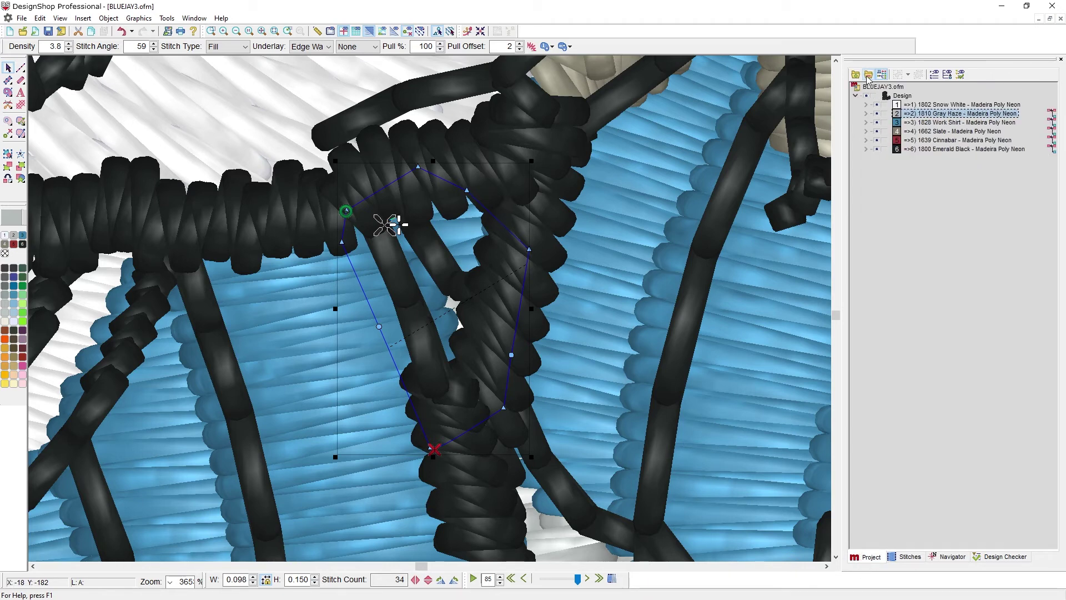
{"action": "left_click", "coordinate": [935, 76]}
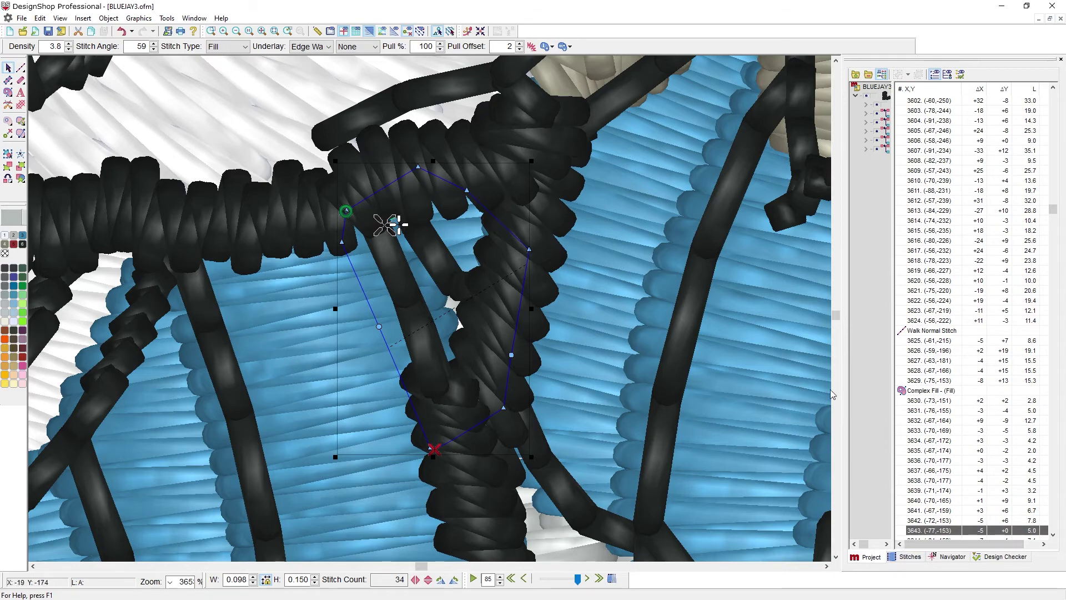
{"action": "left_click_drag", "start_coordinate": [843, 400], "coordinate": [650, 393]}
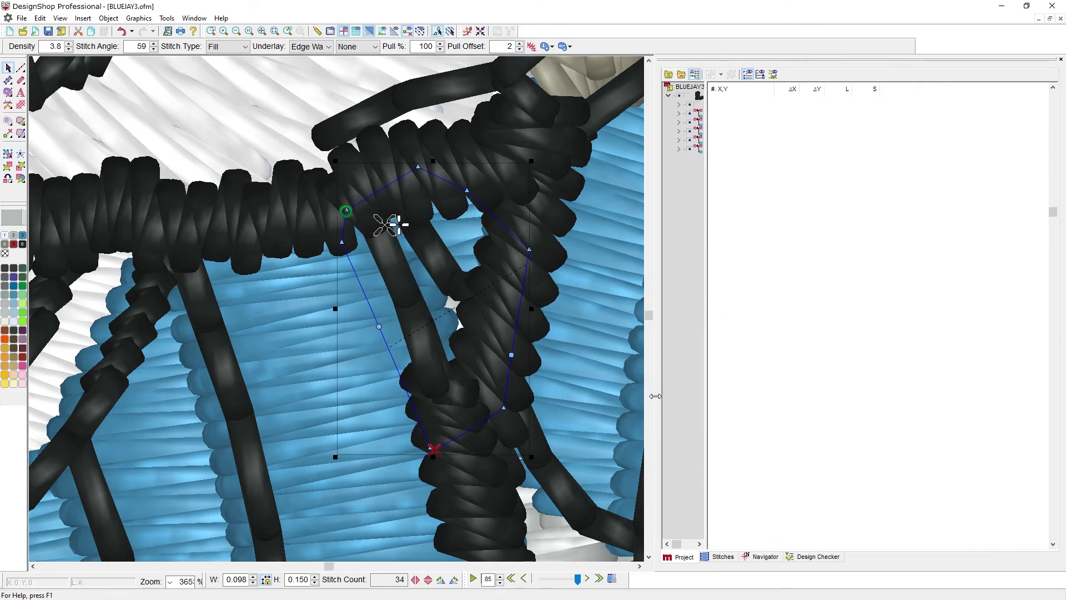
{"action": "left_click_drag", "start_coordinate": [707, 412], "coordinate": [851, 402]}
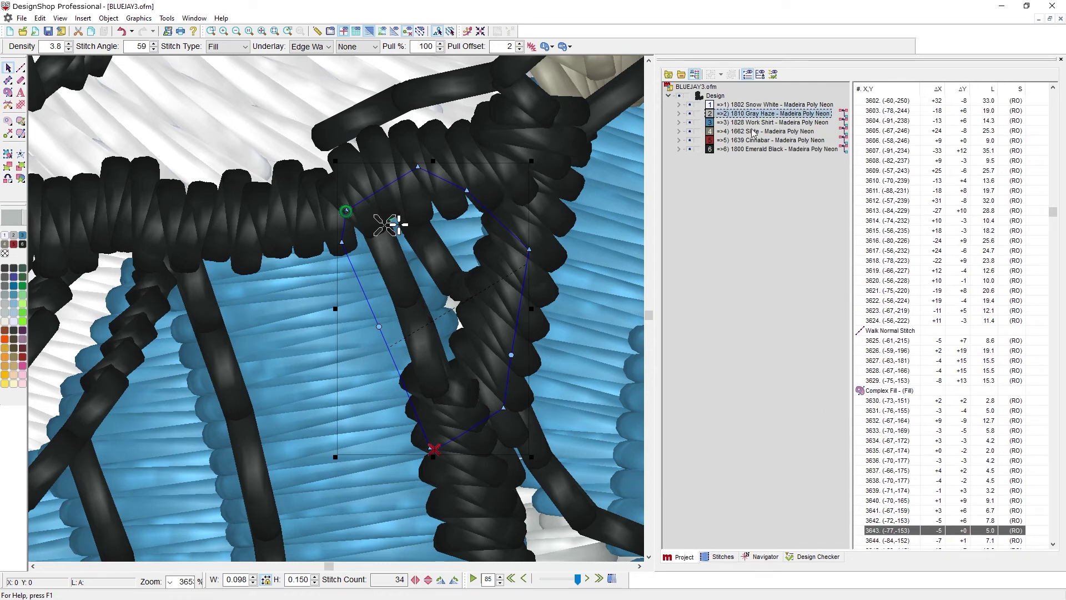
{"action": "left_click", "coordinate": [680, 114]}
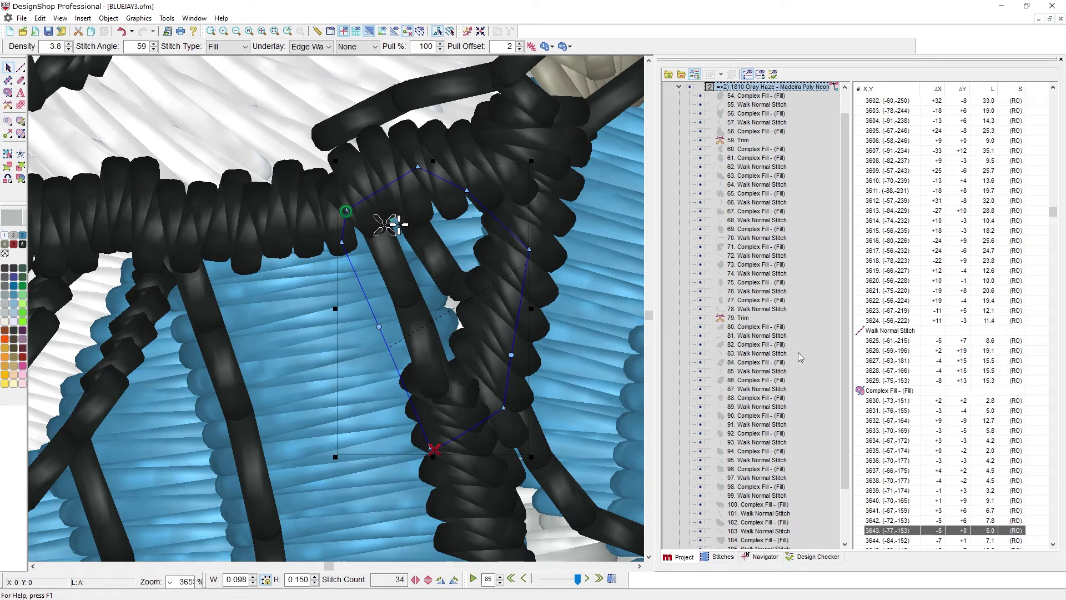
Step: Show the Design Checker alongside the tree and stitch list, widening panels to reveal the offset columns
{"action": "left_click", "coordinate": [774, 74]}
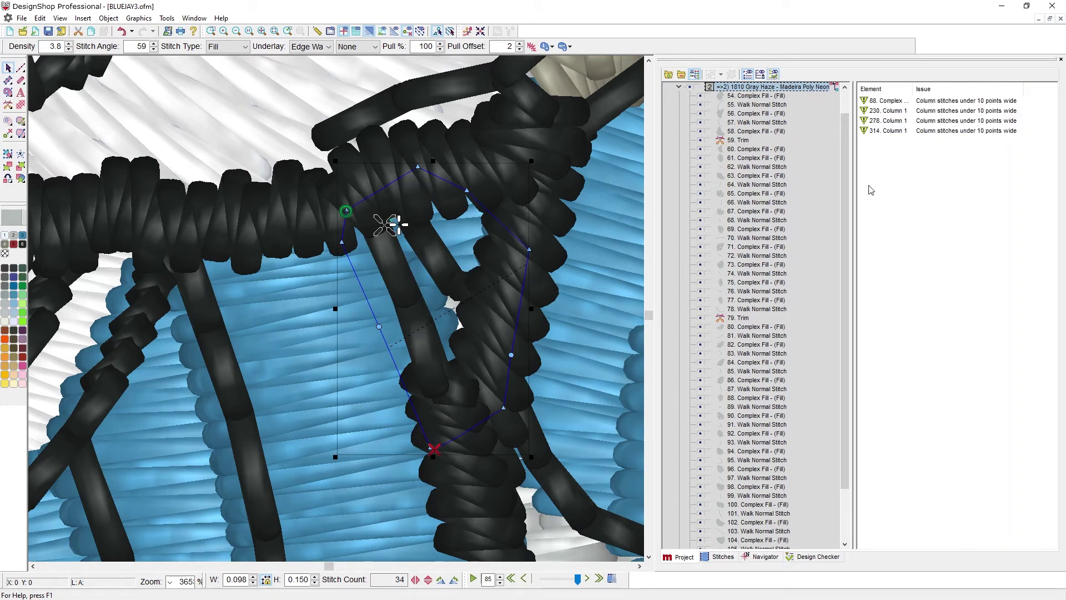
{"action": "left_click_drag", "start_coordinate": [856, 196], "coordinate": [948, 196]}
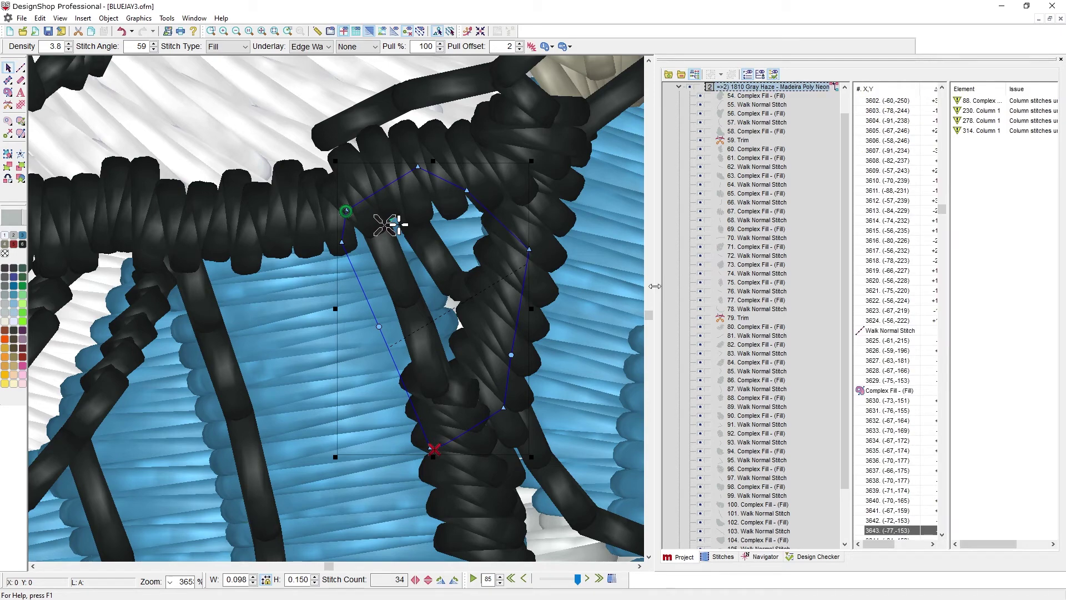
{"action": "left_click_drag", "start_coordinate": [654, 296], "coordinate": [525, 302]}
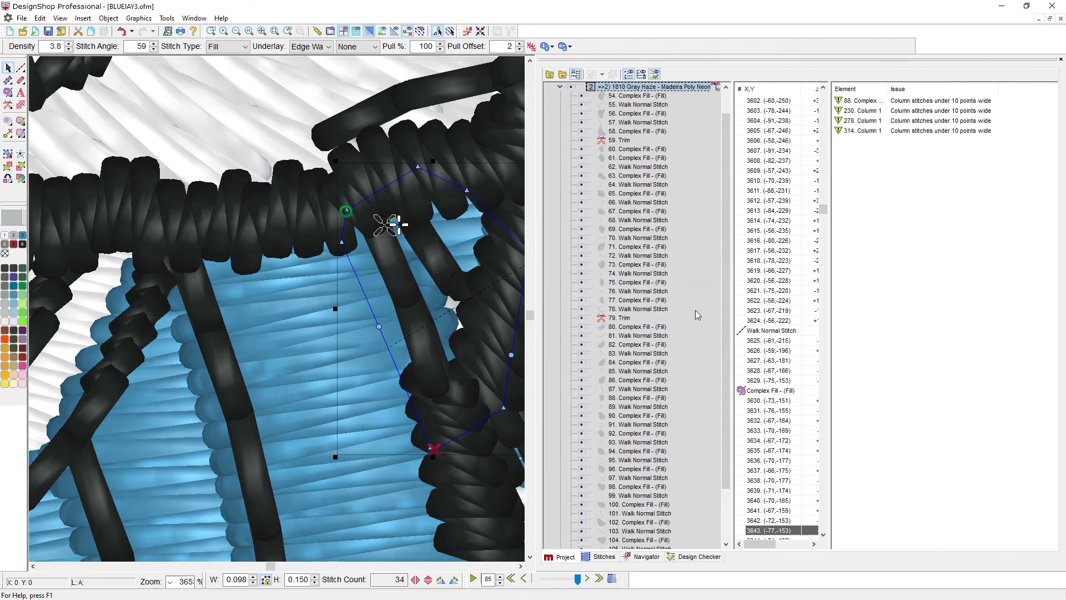
{"action": "left_click_drag", "start_coordinate": [831, 335], "coordinate": [903, 331]}
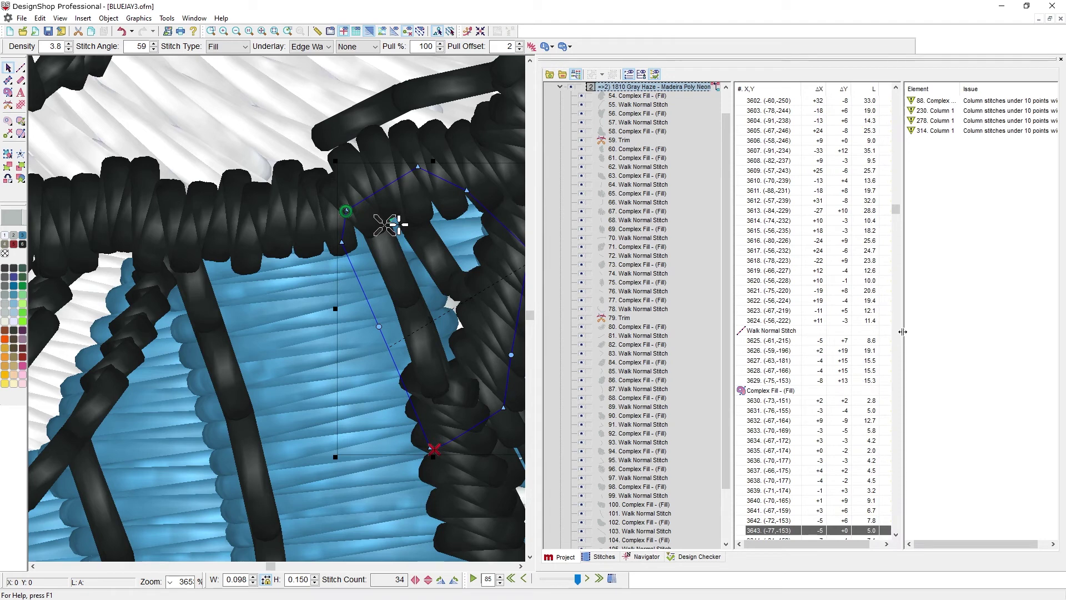
{"action": "left_click_drag", "start_coordinate": [935, 331], "coordinate": [936, 331]}
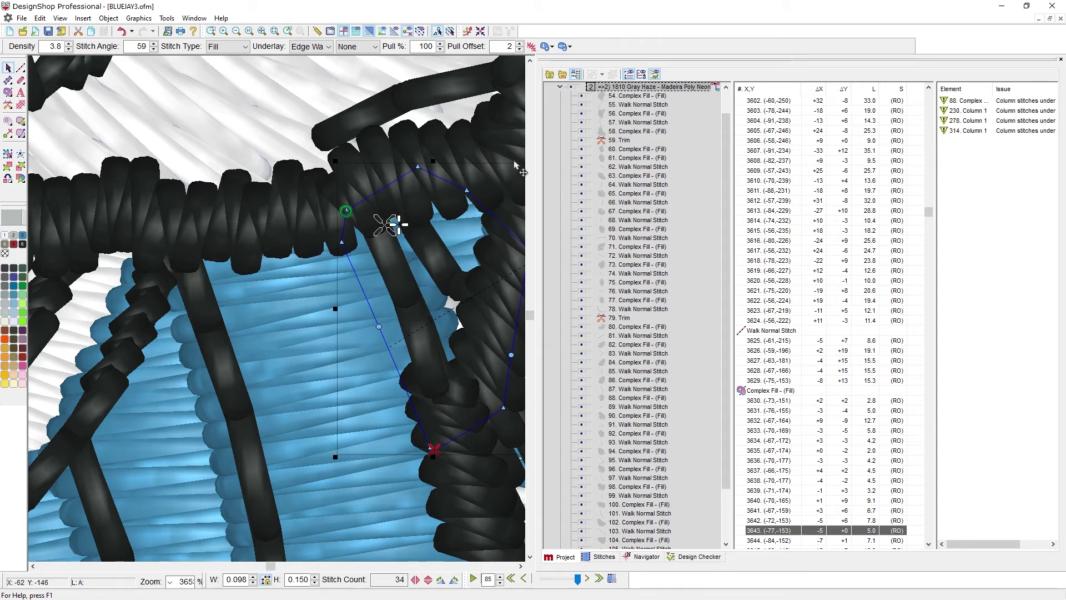
Step: Close the extra panes, keep only the Design Checker tab, and widen the design canvas
{"action": "left_click", "coordinate": [654, 75]}
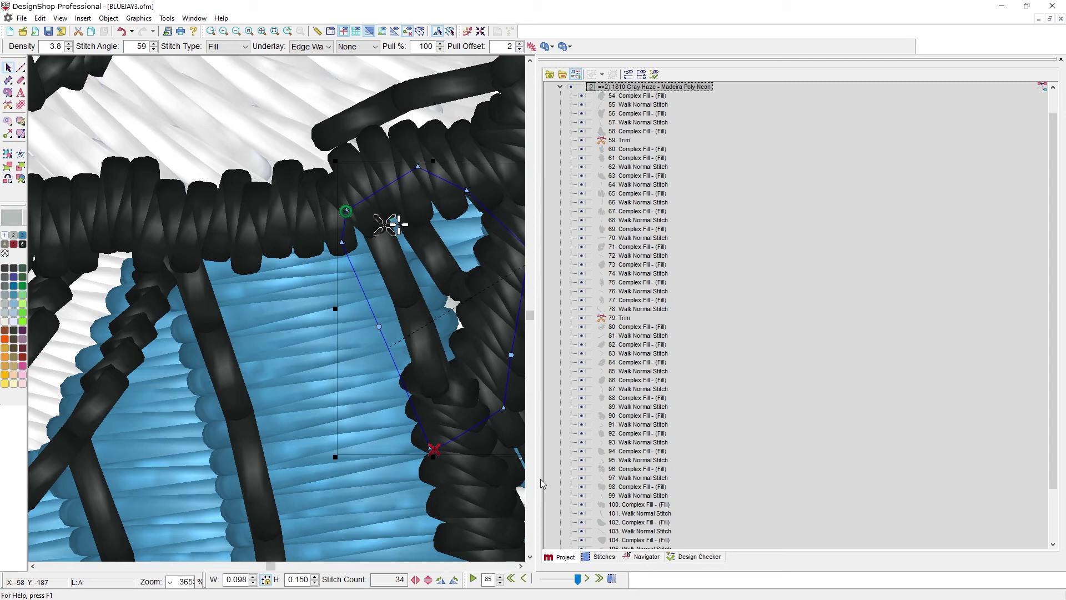
{"action": "left_click", "coordinate": [600, 556]}
{"action": "left_click", "coordinate": [698, 558]}
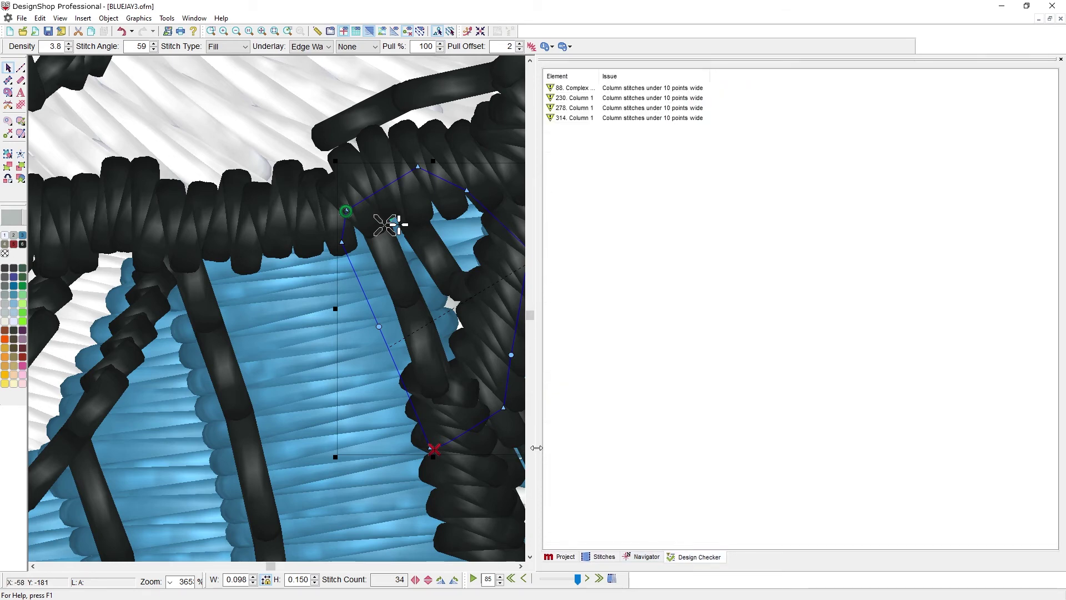
{"action": "left_click_drag", "start_coordinate": [536, 447], "coordinate": [869, 434]}
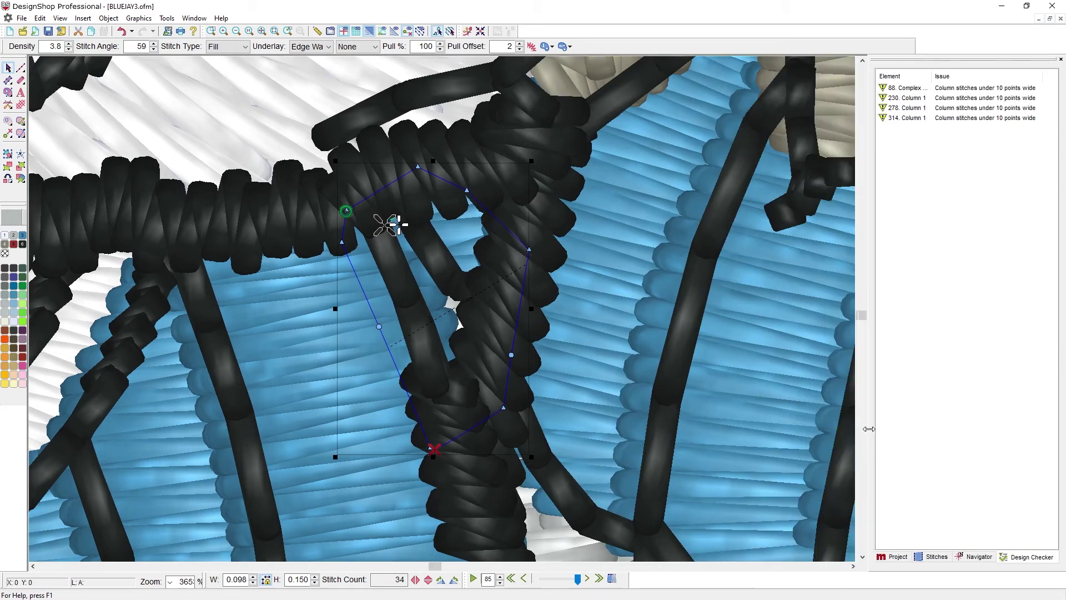
Step: Use the Navigator overview to pan and zoom the canvas onto the blue jay's head
{"action": "left_click", "coordinate": [967, 558]}
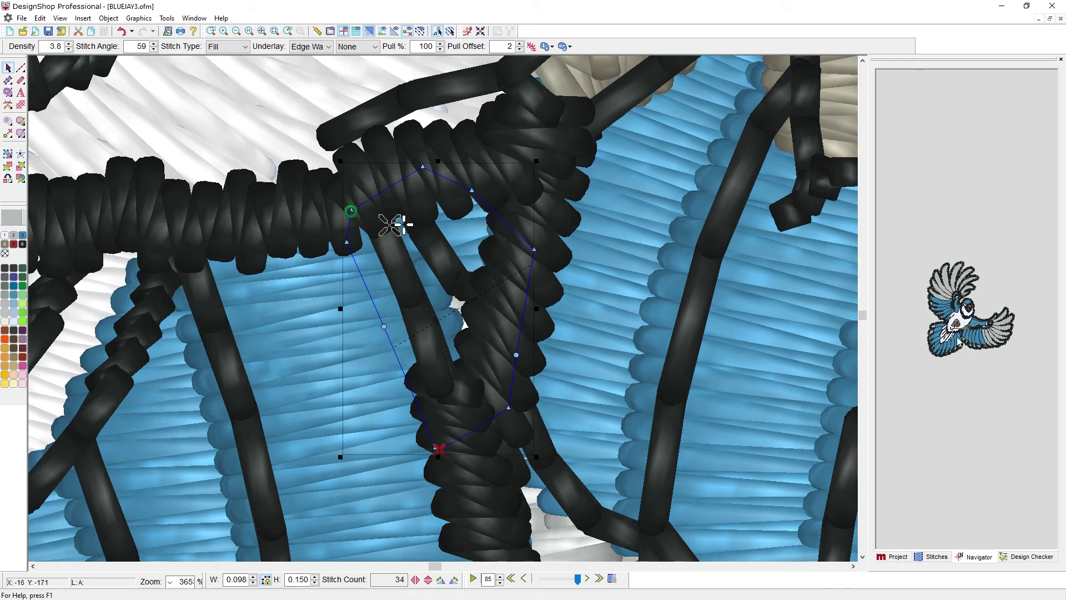
{"action": "left_click_drag", "start_coordinate": [955, 322], "coordinate": [921, 271]}
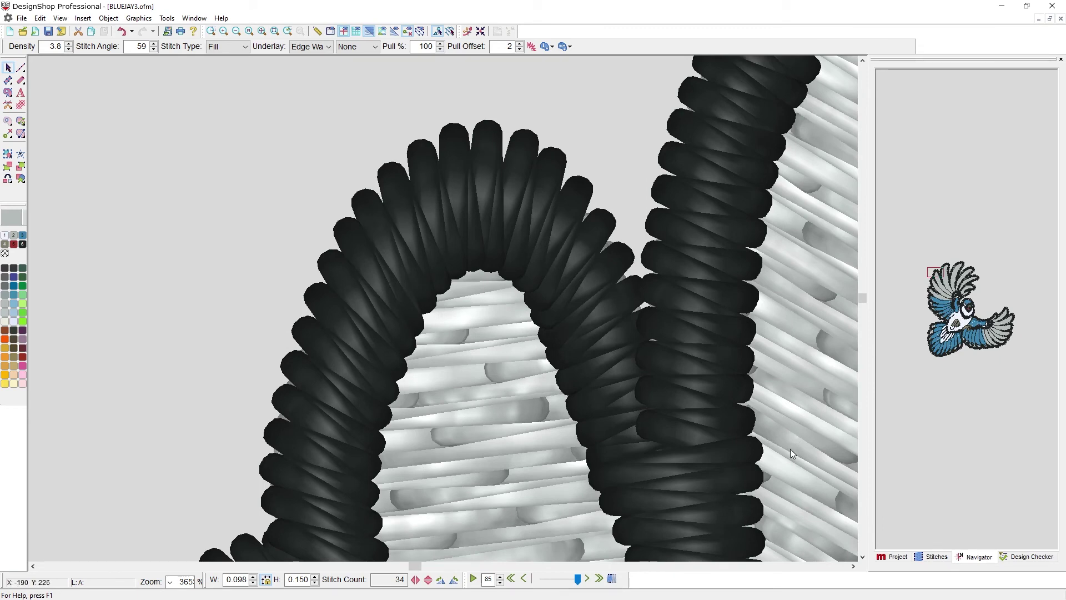
{"action": "left_click_drag", "start_coordinate": [889, 235], "coordinate": [1014, 353]}
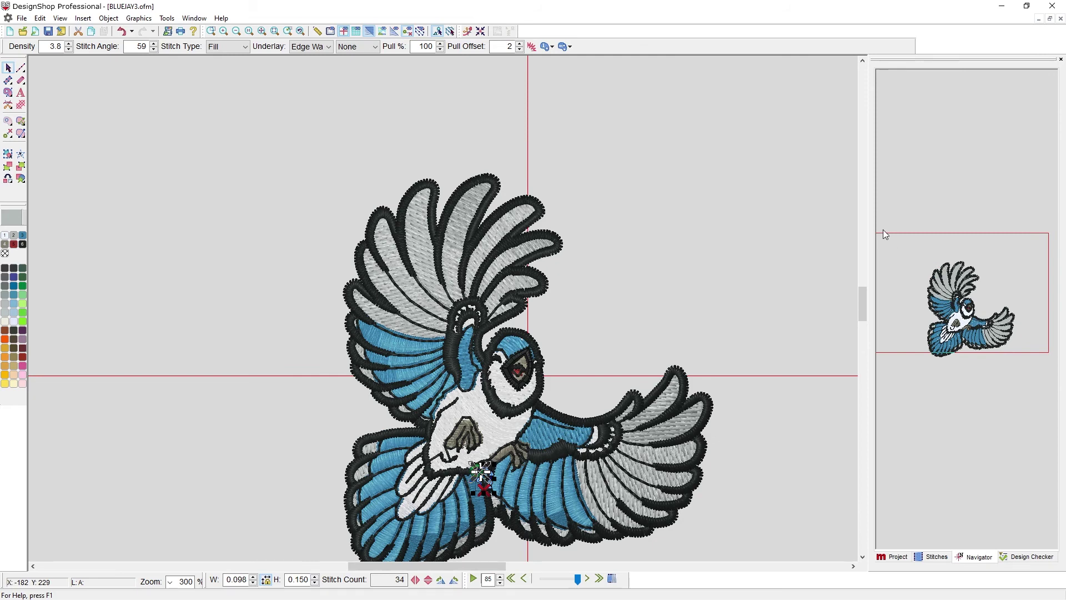
{"action": "left_click_drag", "start_coordinate": [939, 308], "coordinate": [997, 341]}
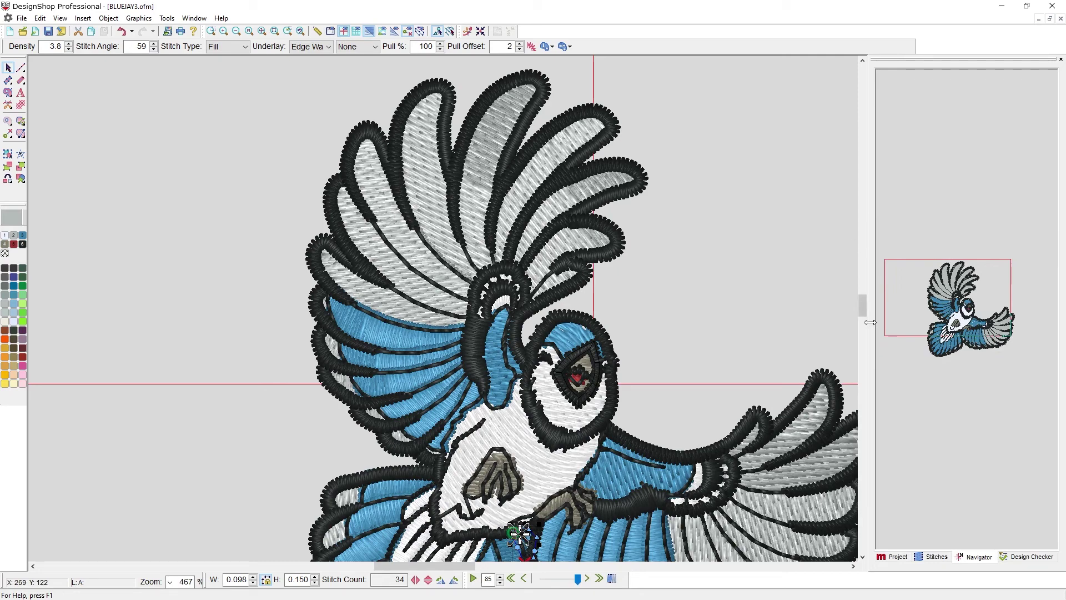
{"action": "scroll", "coordinate": [443, 313], "scroll_direction": "down", "scroll_amount": 3}
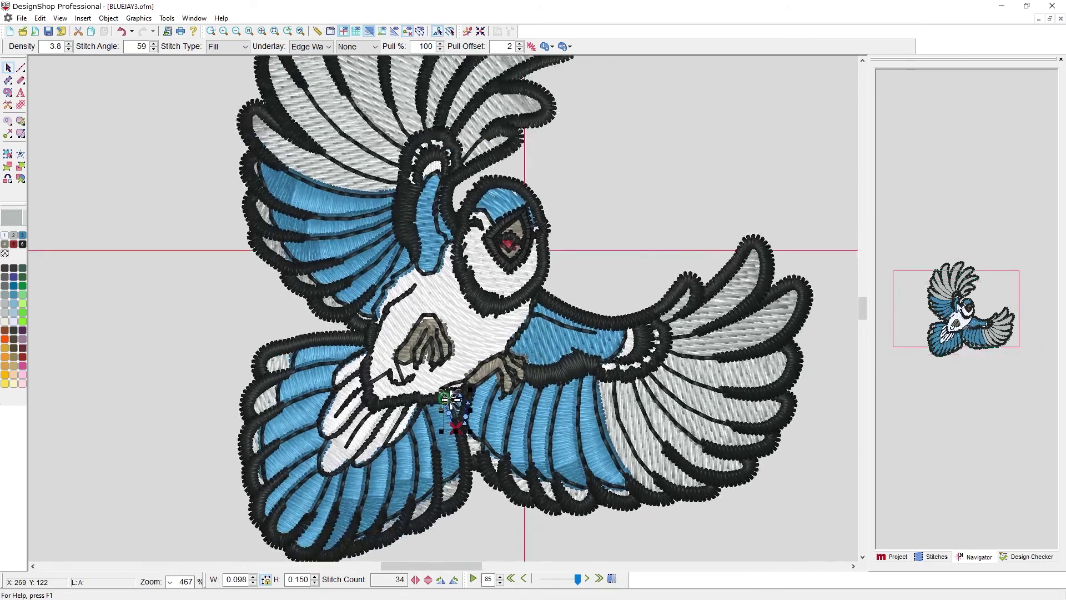
{"action": "scroll", "coordinate": [443, 313], "scroll_direction": "up", "scroll_amount": 3}
Step: Collapse the project tree to colour blocks and hide the Snow White, Gray Haze and Work Shirt stitching
{"action": "left_click", "coordinate": [893, 556]}
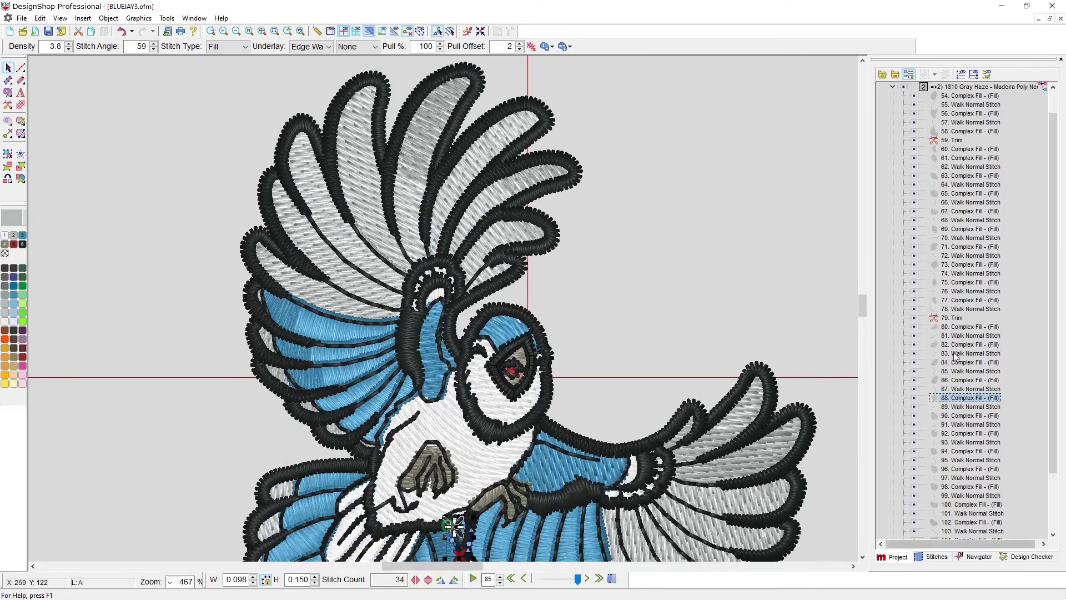
{"action": "left_click", "coordinate": [895, 75]}
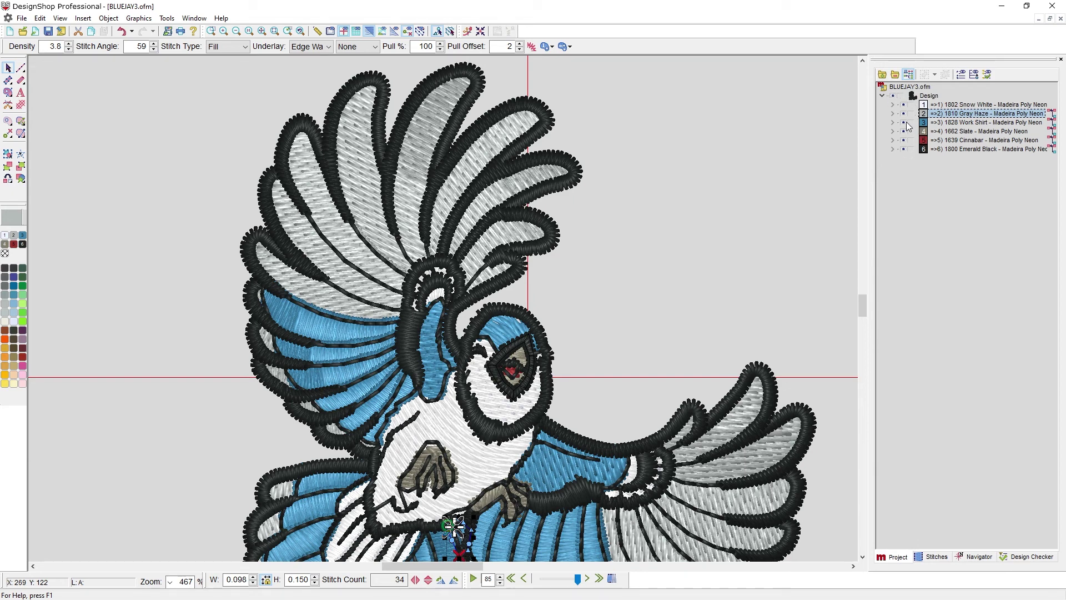
{"action": "left_click", "coordinate": [902, 105]}
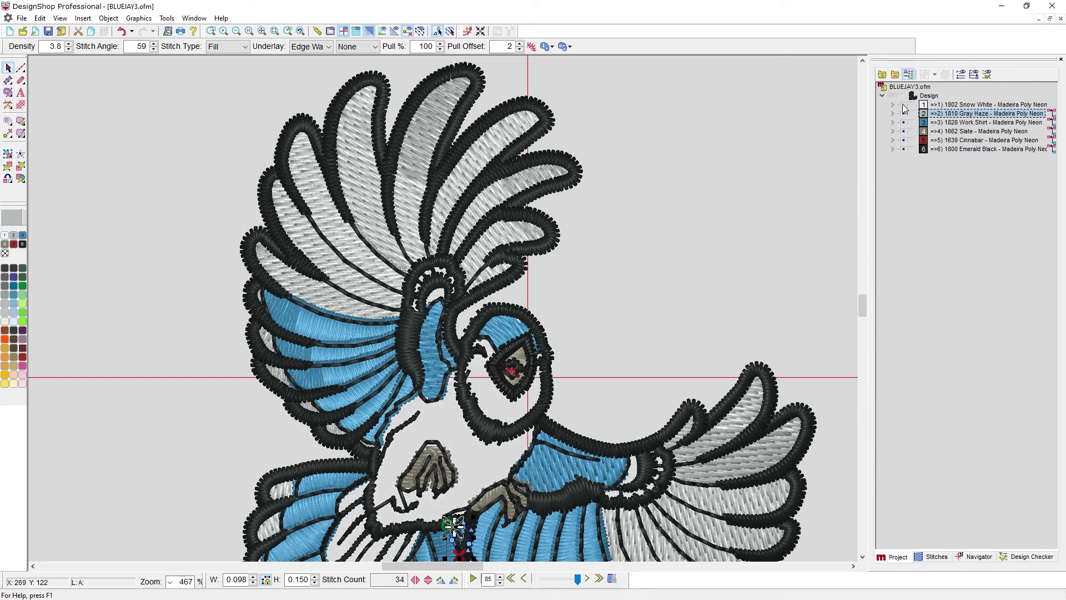
{"action": "left_click", "coordinate": [904, 114]}
{"action": "left_click", "coordinate": [903, 122]}
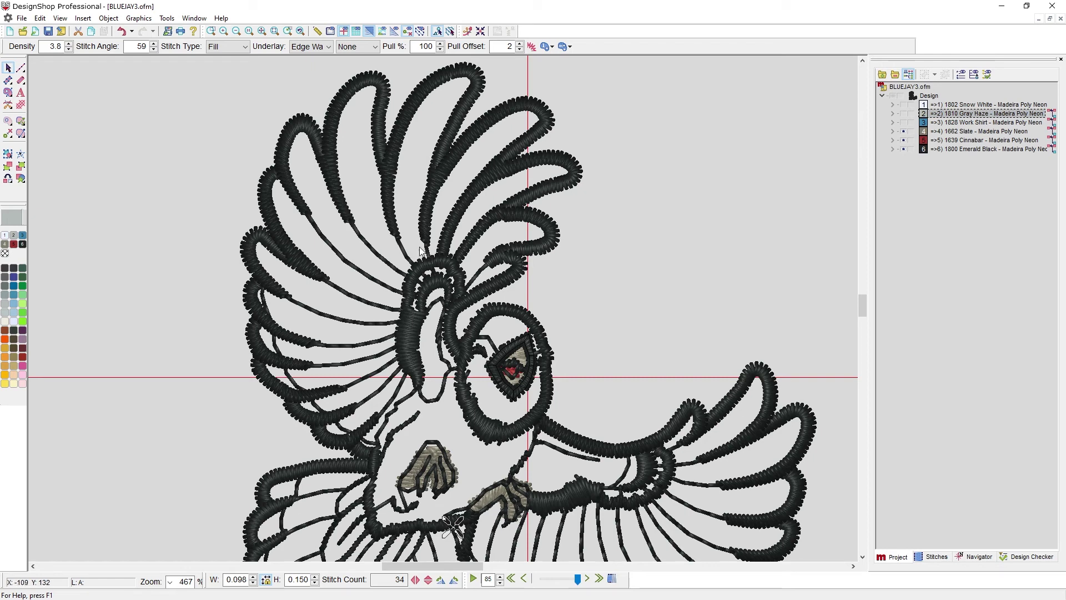
Step: Deselect, then hide the entire design and show it again
{"action": "left_click", "coordinate": [416, 171]}
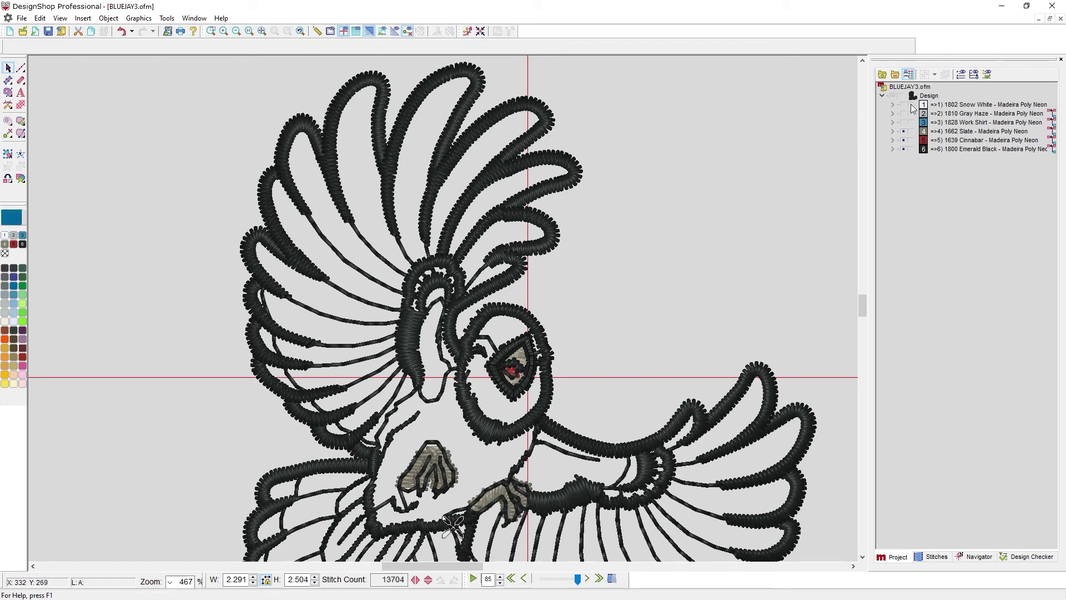
{"action": "left_click", "coordinate": [895, 95]}
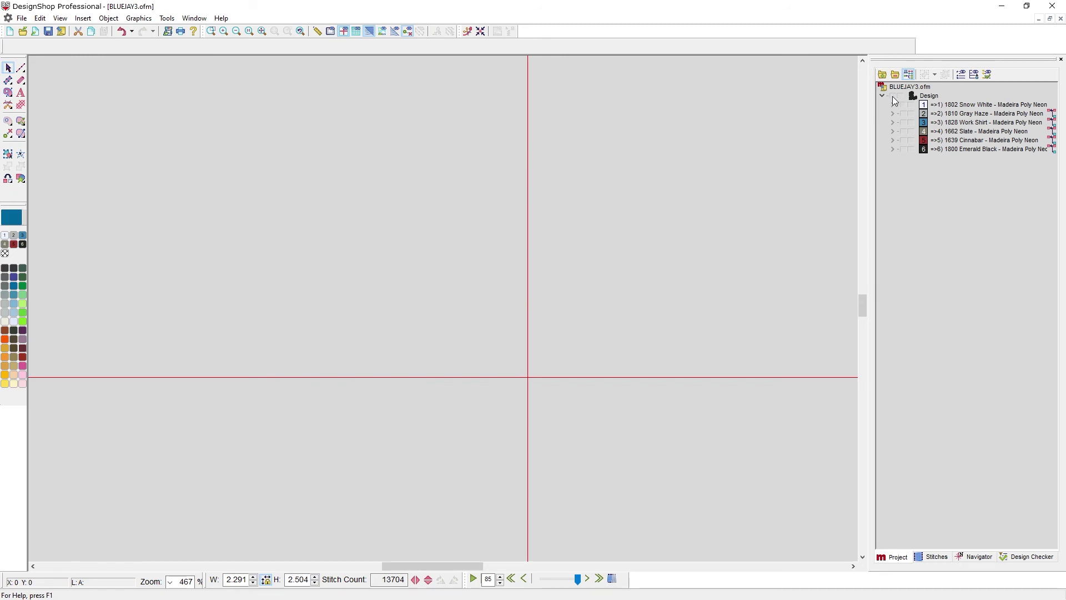
{"action": "left_click", "coordinate": [892, 95]}
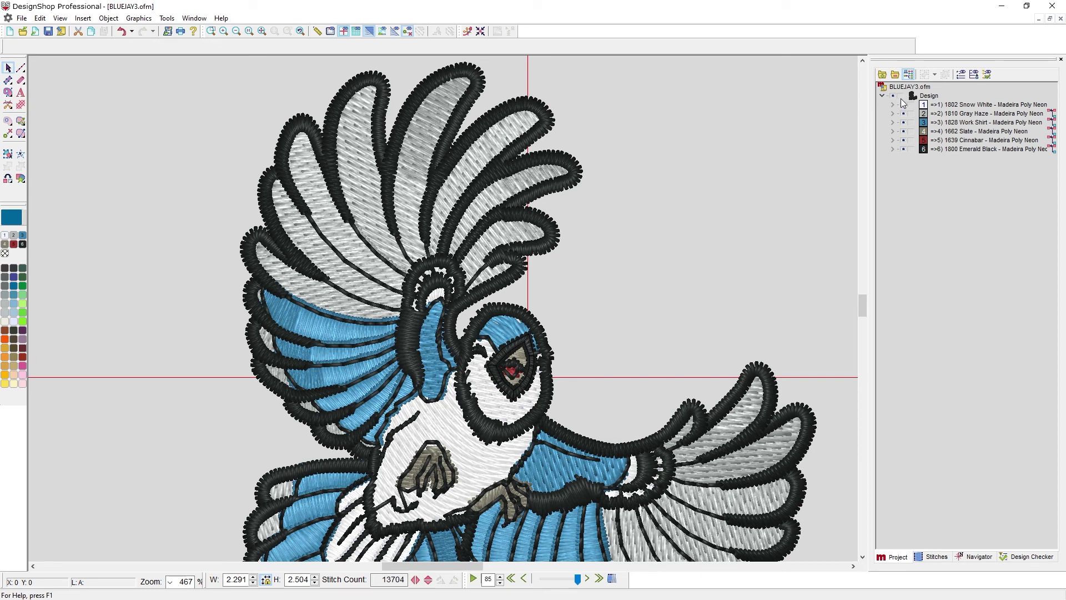
Step: Lock the design and all colour blocks, expand 1802 Snow White, test-select 3. Complex Fill, then zoom out
{"action": "left_click", "coordinate": [902, 96]}
{"action": "left_click", "coordinate": [892, 105]}
{"action": "left_click", "coordinate": [966, 114]}
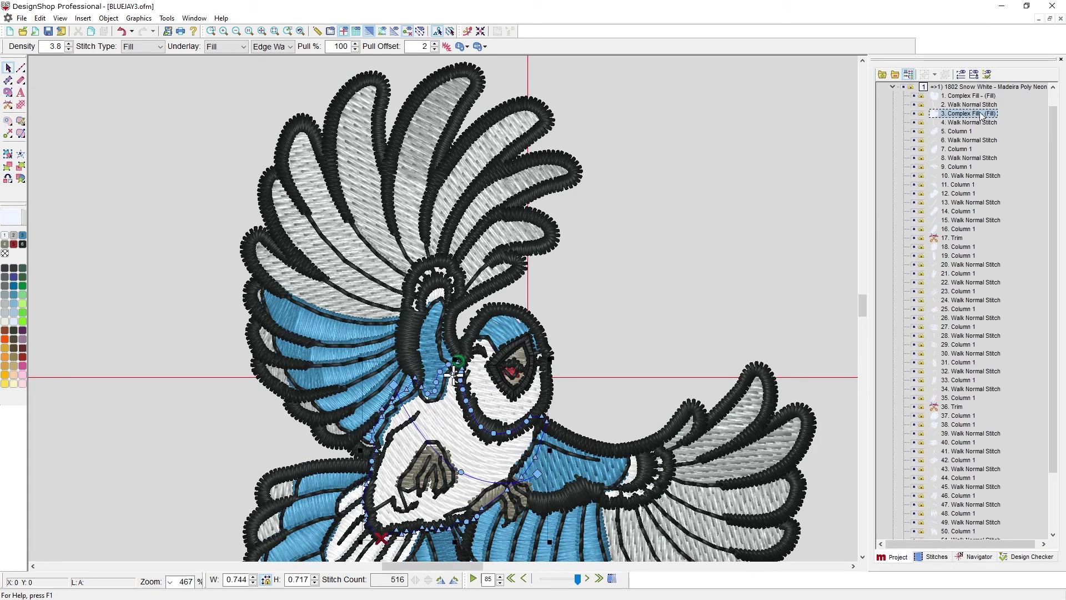
{"action": "left_click", "coordinate": [704, 182]}
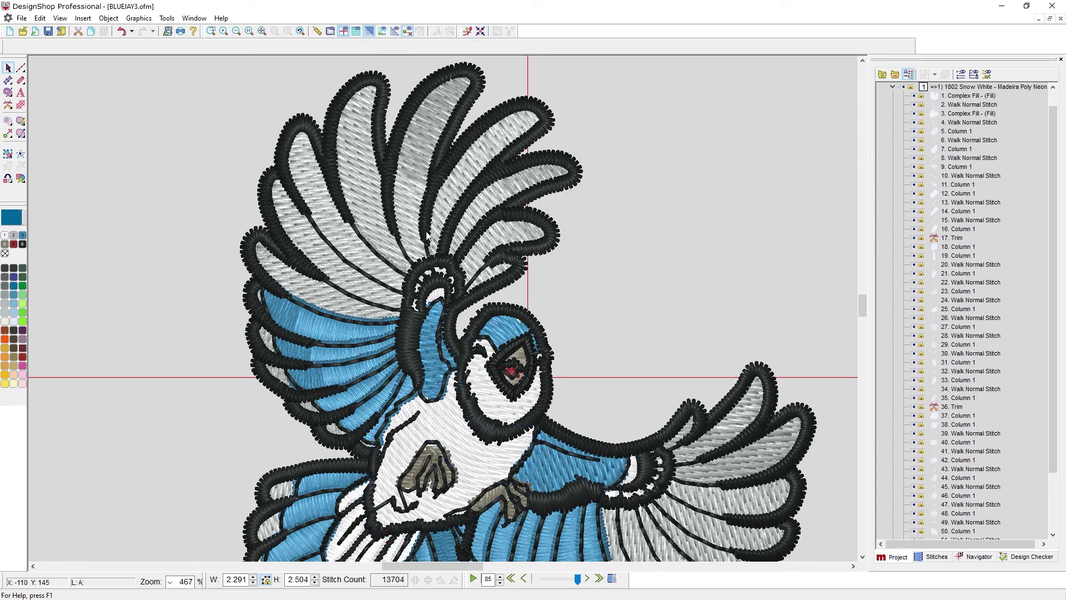
{"action": "key", "text": "minus"}
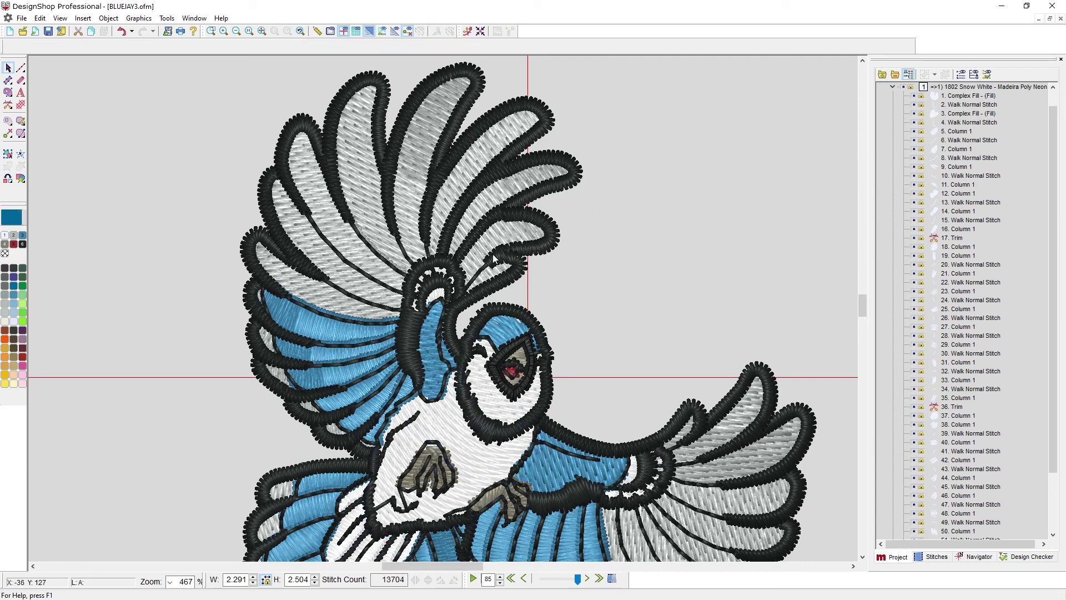